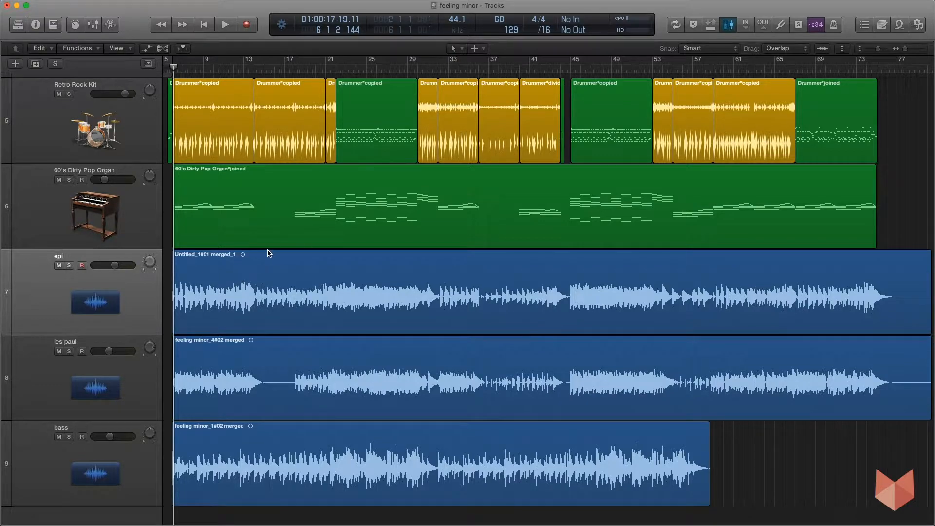
- Set the Left Click Tool to the Marquee Tool
scroll(453, 135, left, 1)
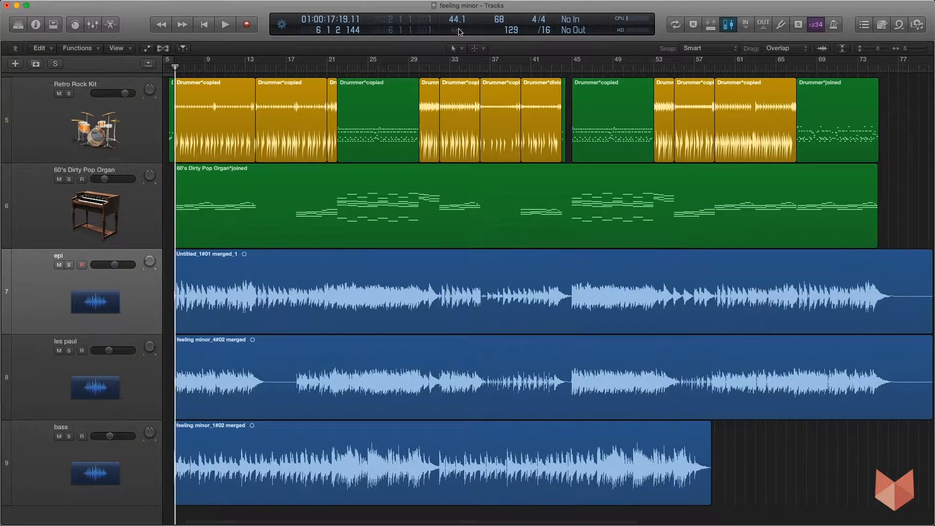
click(483, 48)
click(458, 48)
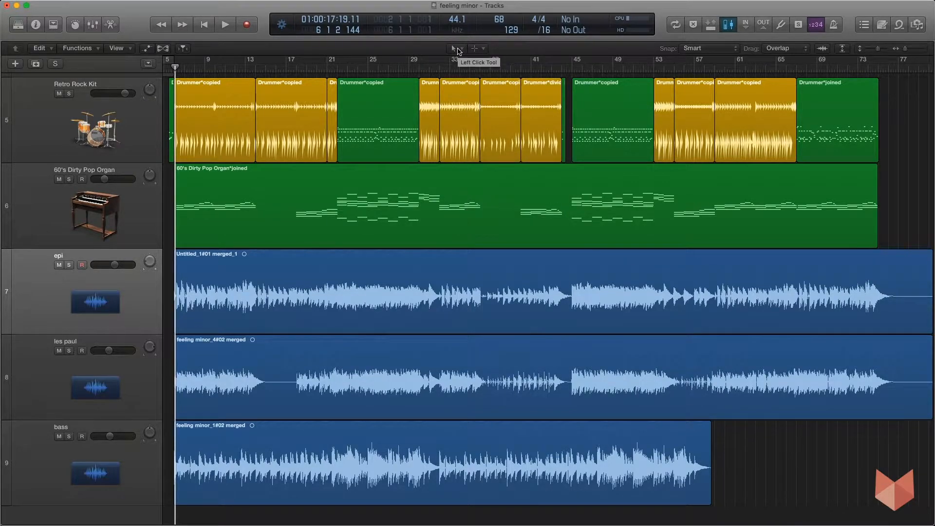
click(456, 48)
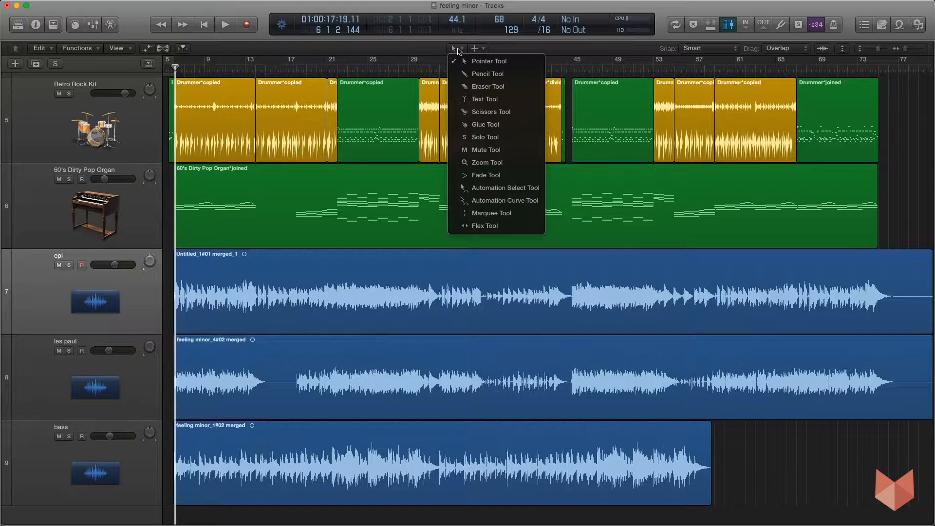
click(456, 51)
click(456, 51)
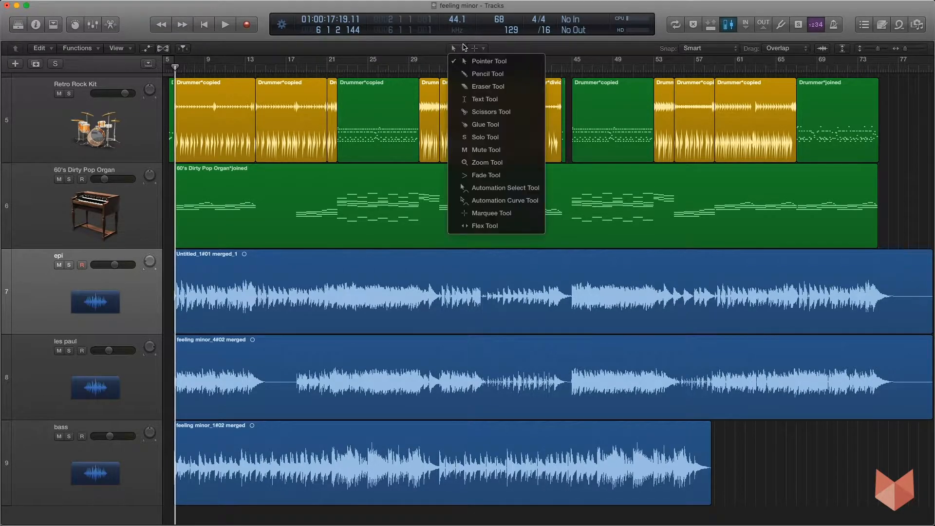
click(478, 212)
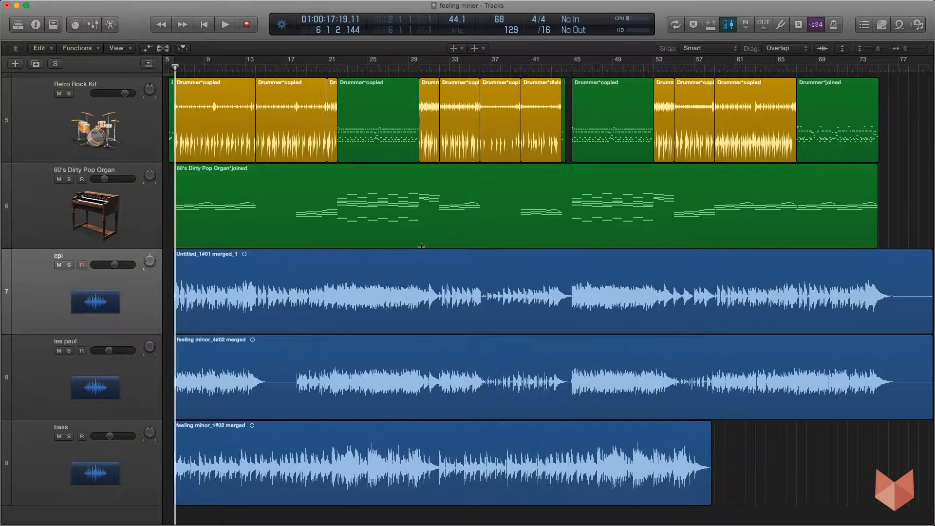
- Set the Left Click Tool to the Pointer Tool and the Command-Click Tool to the Marquee Tool
click(457, 49)
click(469, 61)
click(480, 49)
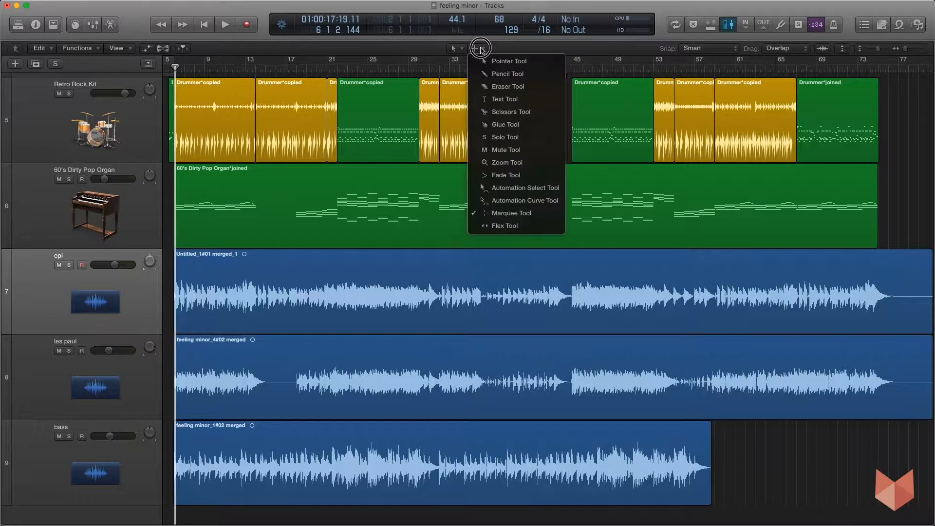
click(500, 214)
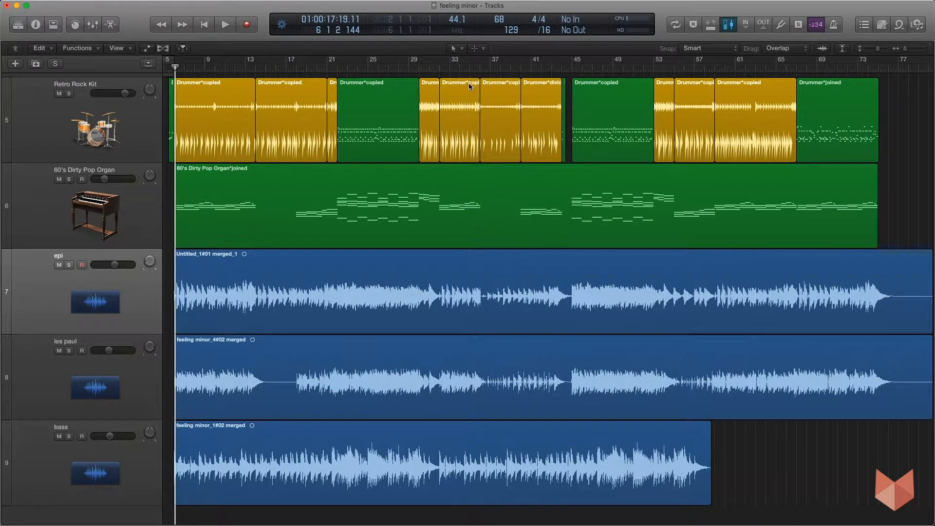
click(474, 49)
click(501, 213)
- Play the arrangement's opening from about bar 6 and stop just before bar 10
scroll(303, 252, up, 8)
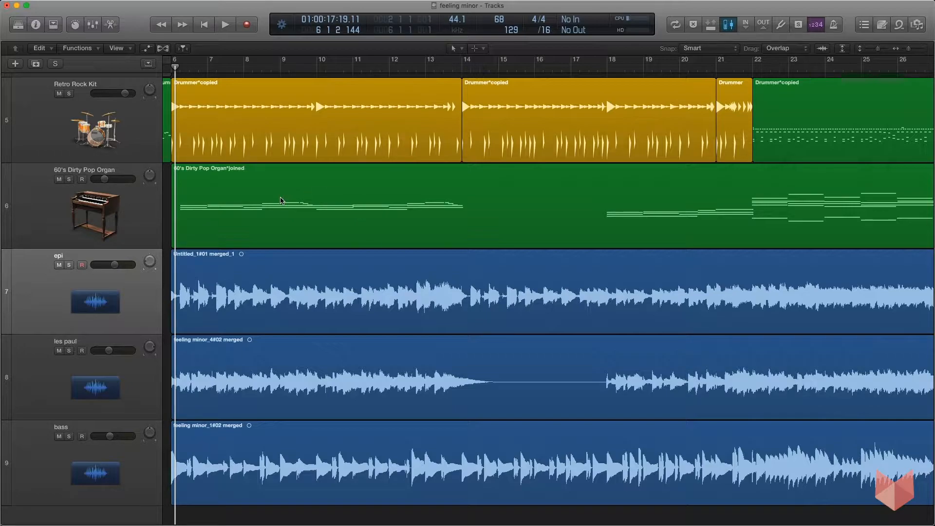
key(comma)
key(space)
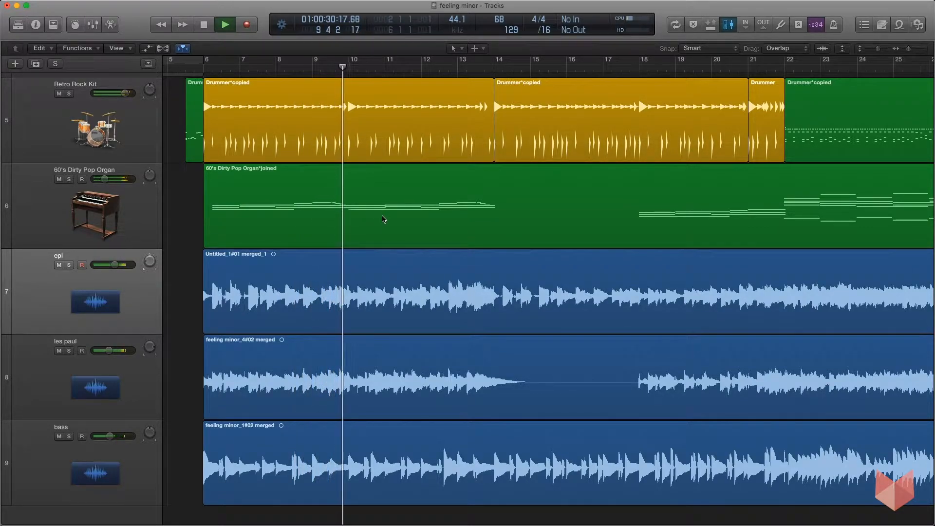
key(space)
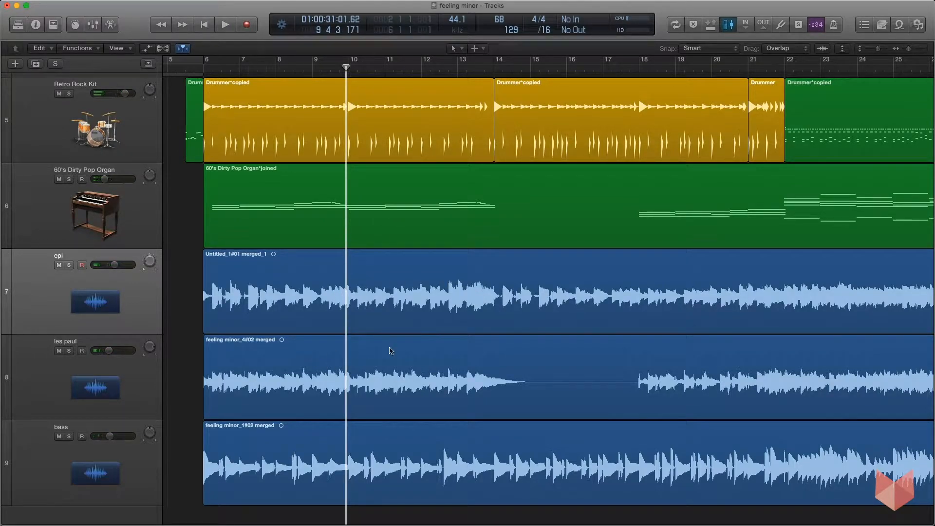
- Marquee-select the les paul audio from bar 18 to bar 22
click(263, 358)
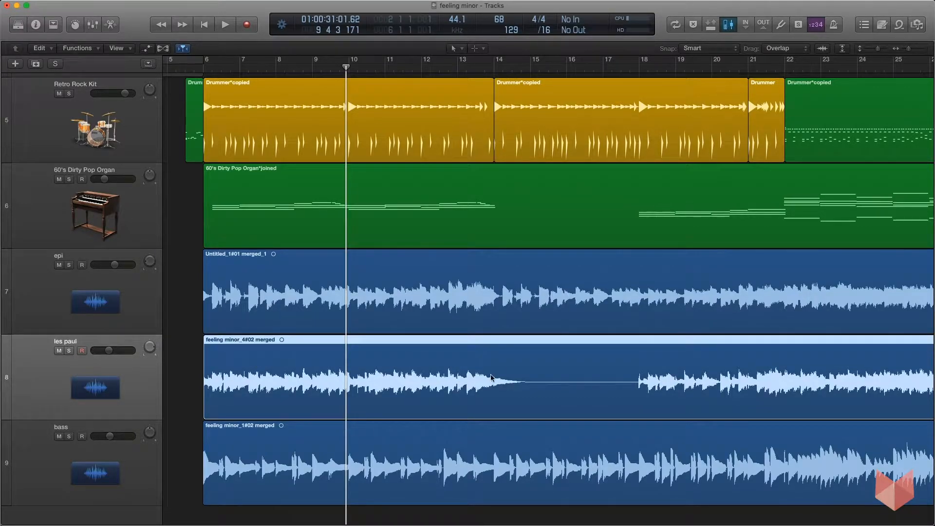
drag(494, 69, 555, 105)
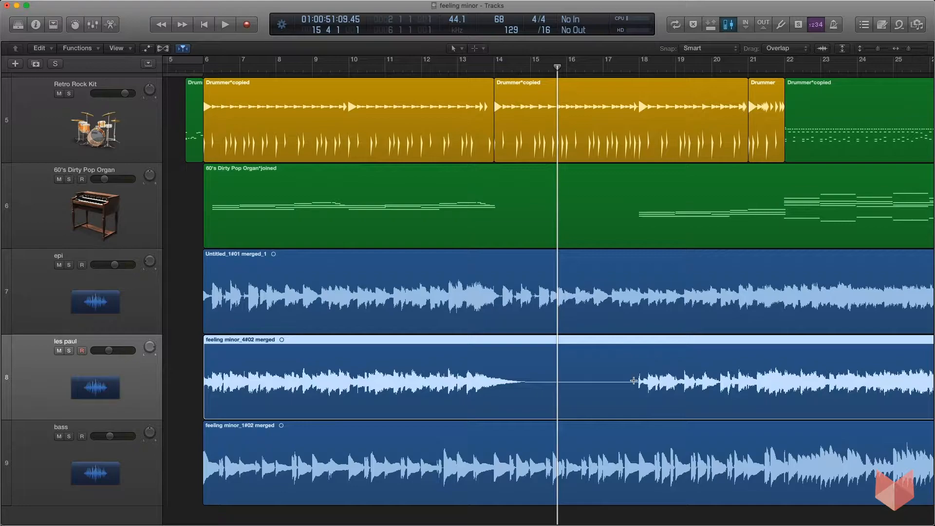
click(638, 385)
drag(638, 385, 788, 384)
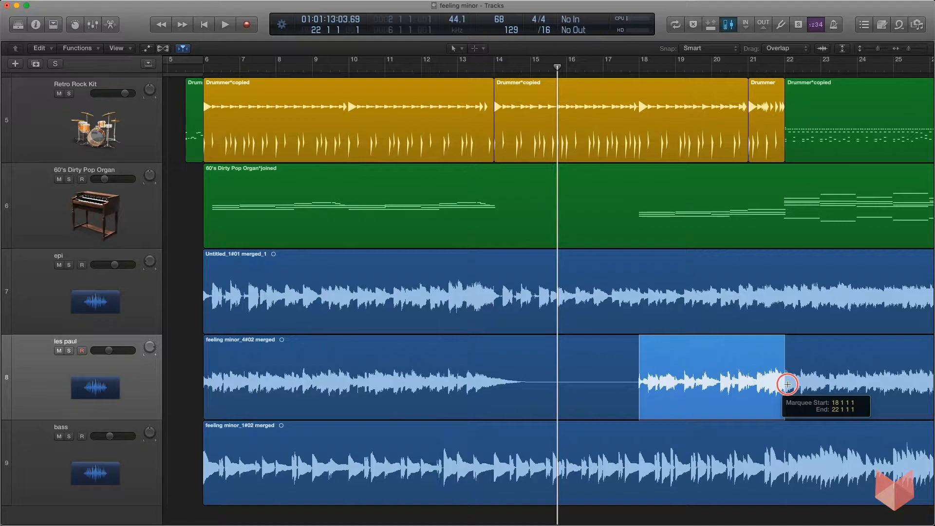
drag(787, 385, 789, 387)
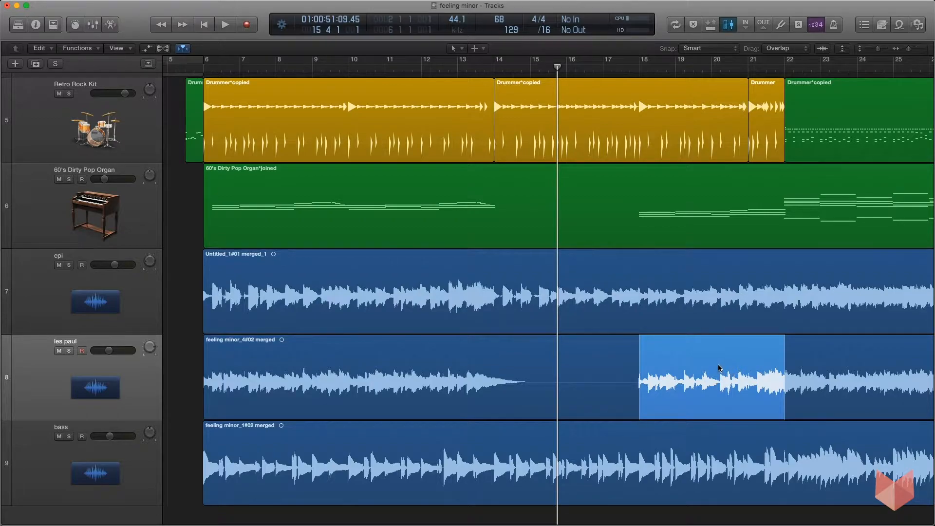
- Try moving the selected les paul section to bar 14 and a slice of the epi region, undoing both moves
drag(719, 368, 571, 367)
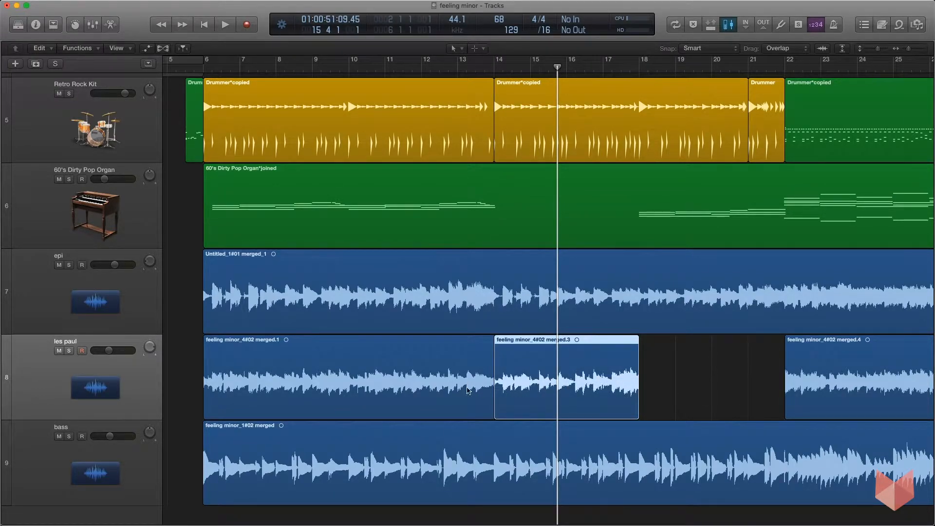
mouse_move(676, 276)
mouse_down()
mouse_move(806, 293)
mouse_move(378, 286)
mouse_up()
key(super+z)
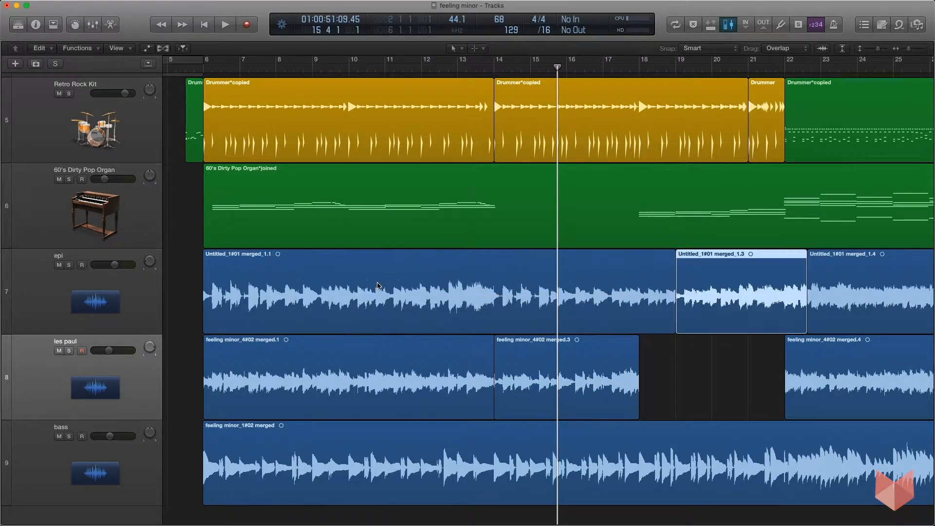
key(super+z)
key(super+z)
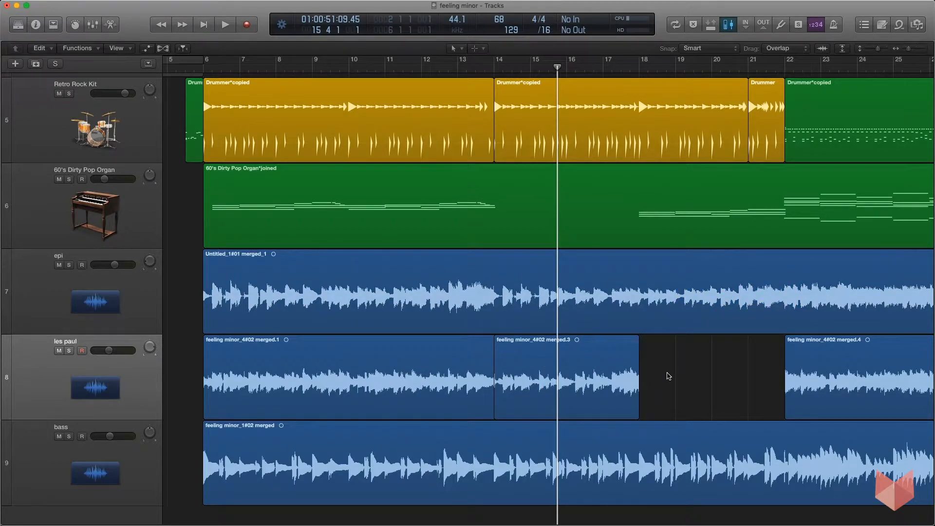
key(super+z)
key(super+z)
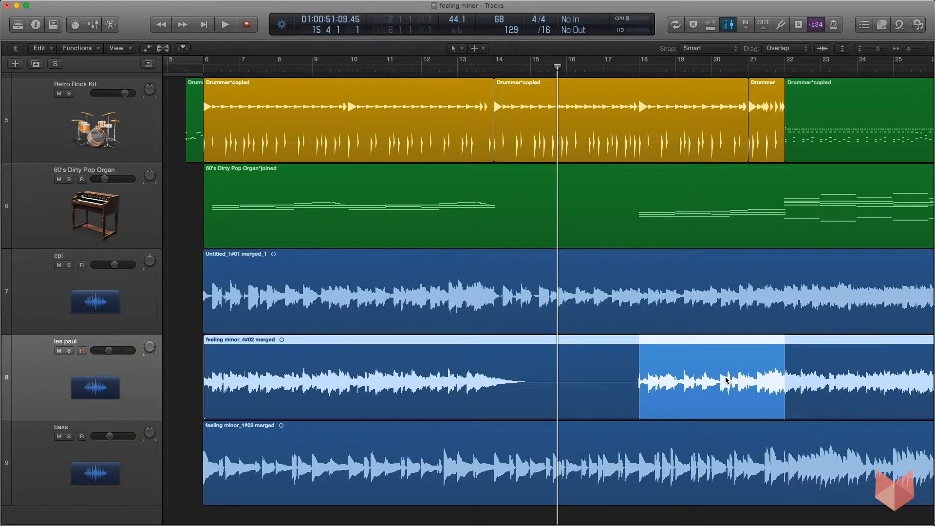
- Copy the marquee-selected les paul section to bar 14 to fill the silent gap, and clear the selection
click(468, 65)
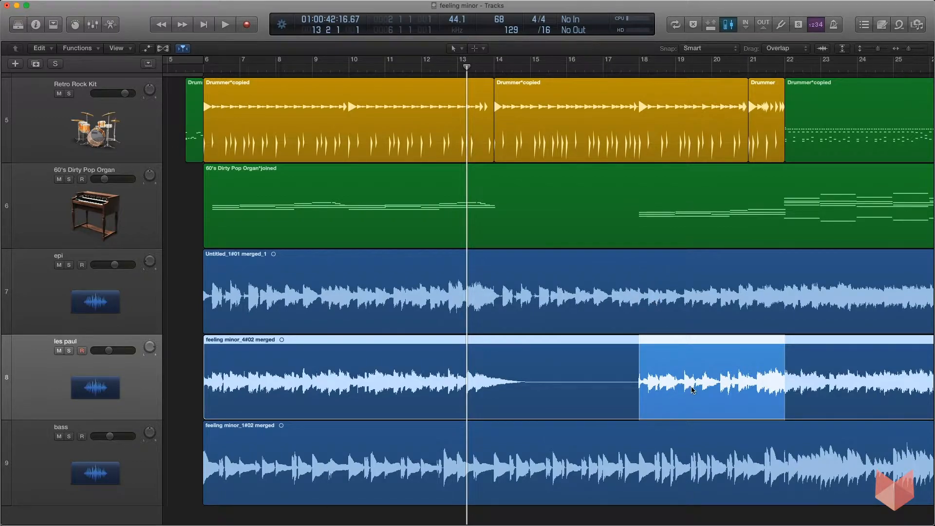
drag(700, 385, 553, 384)
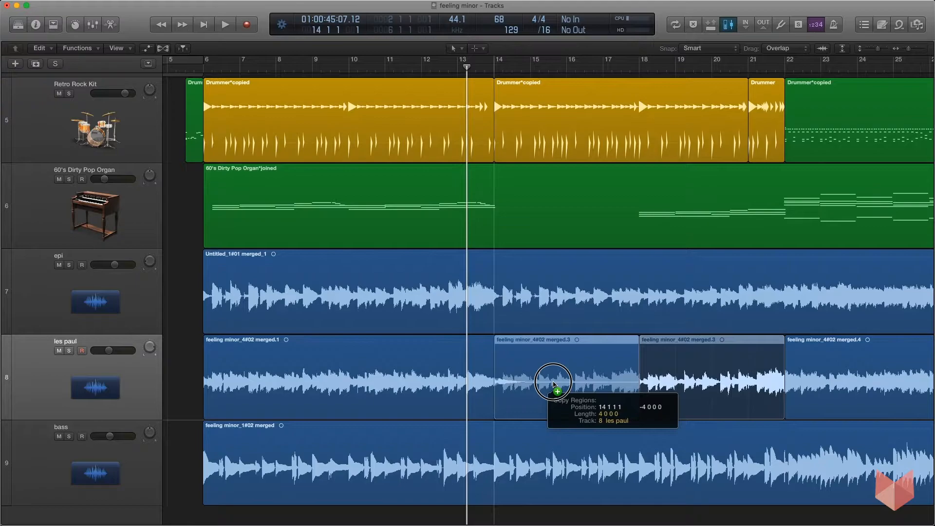
drag(553, 384, 553, 384)
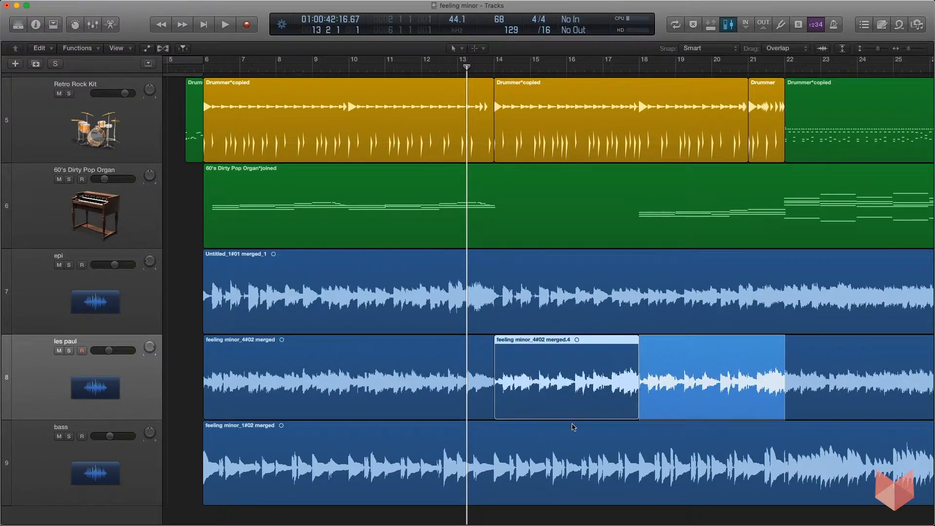
click(194, 373)
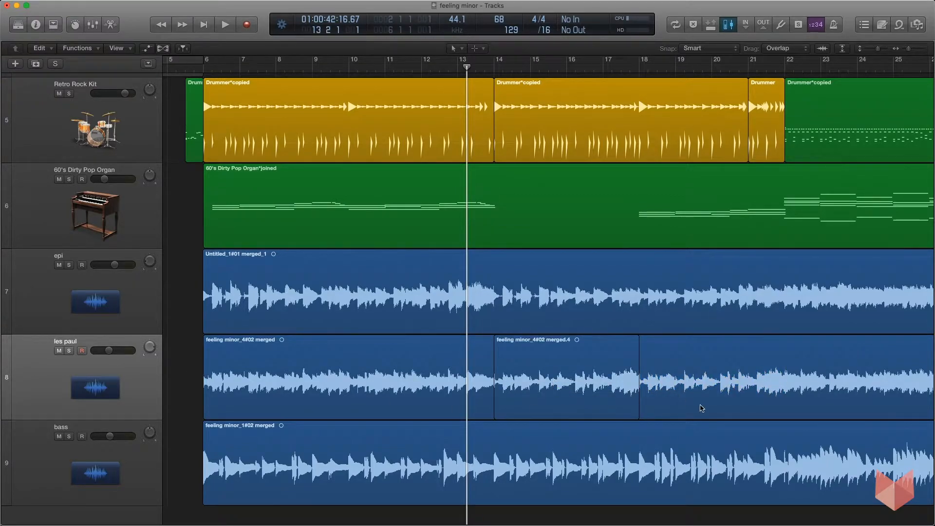
- Try the copied les paul region at other positions on its track and undo the moves
drag(570, 383, 411, 376)
key(super+z)
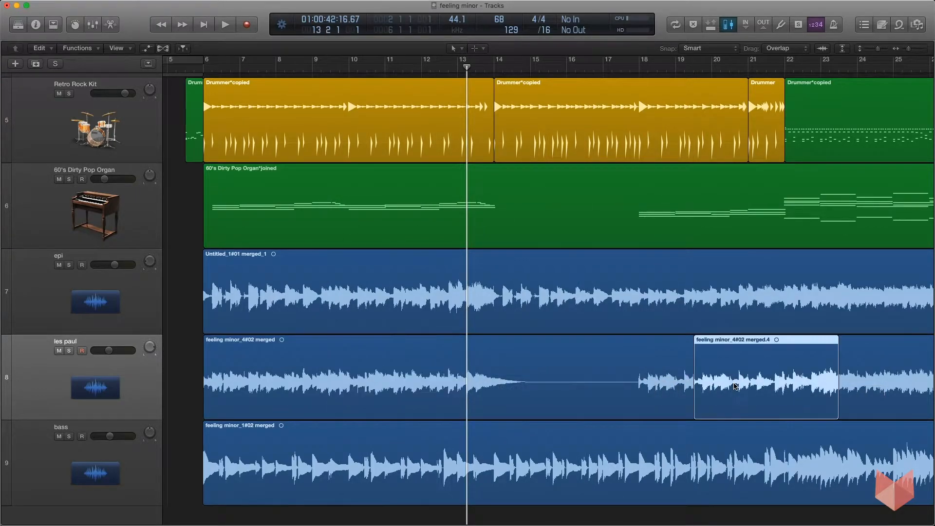
key(super+z)
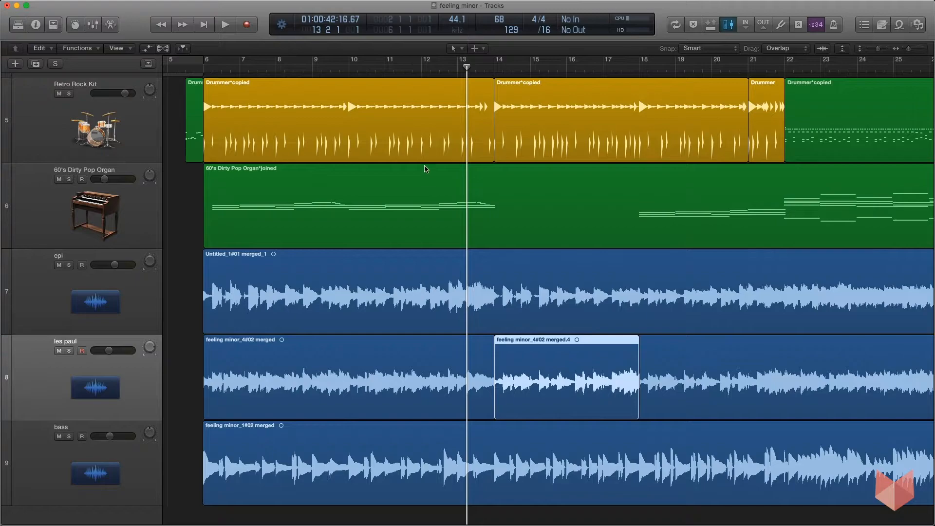
- Solo the les paul track, audition the copied section from bar 13 to bar 18, and turn solo off
click(69, 350)
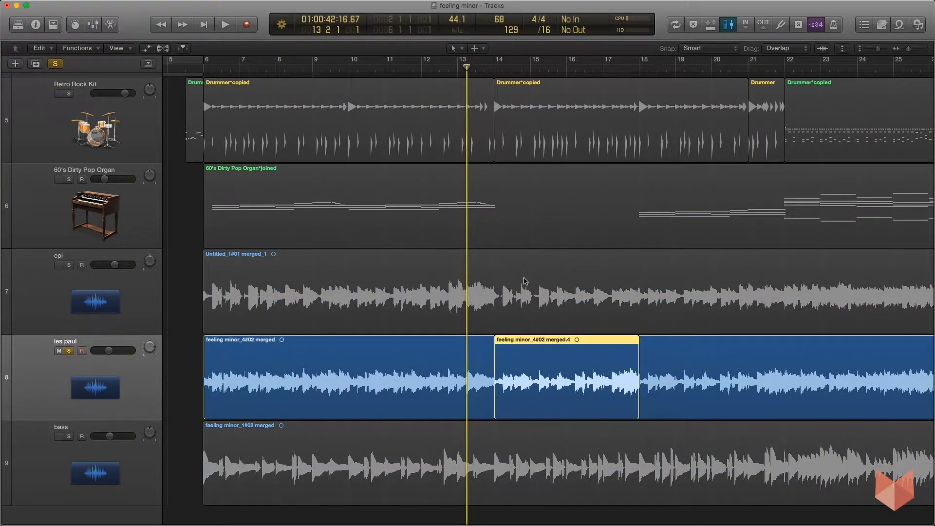
key(space)
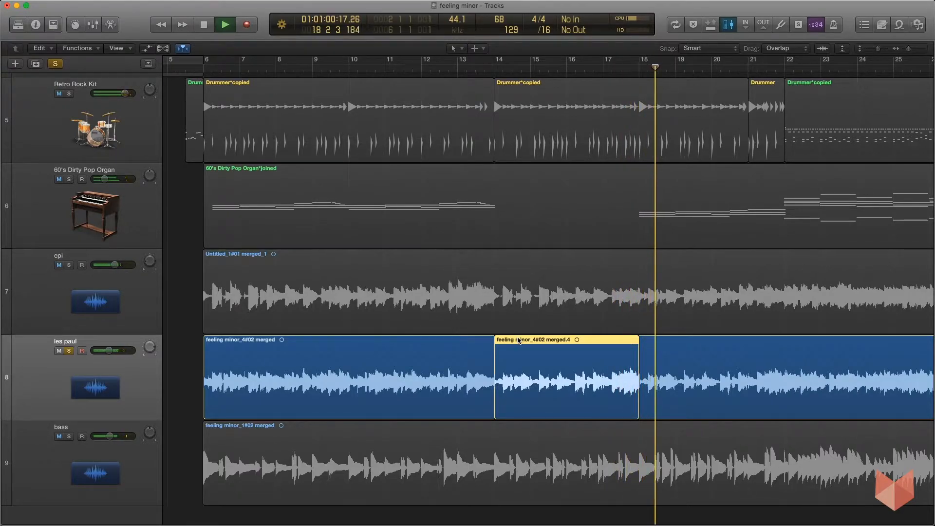
key(space)
key(ctrl+s)
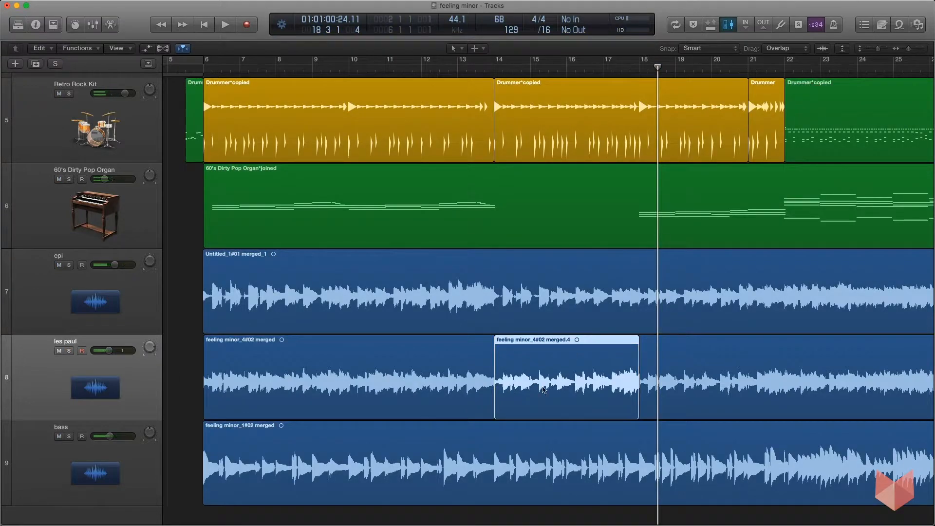
- Move the copied les paul region slightly earlier so that it starts just before bar 14
drag(555, 375, 534, 373)
click(457, 382)
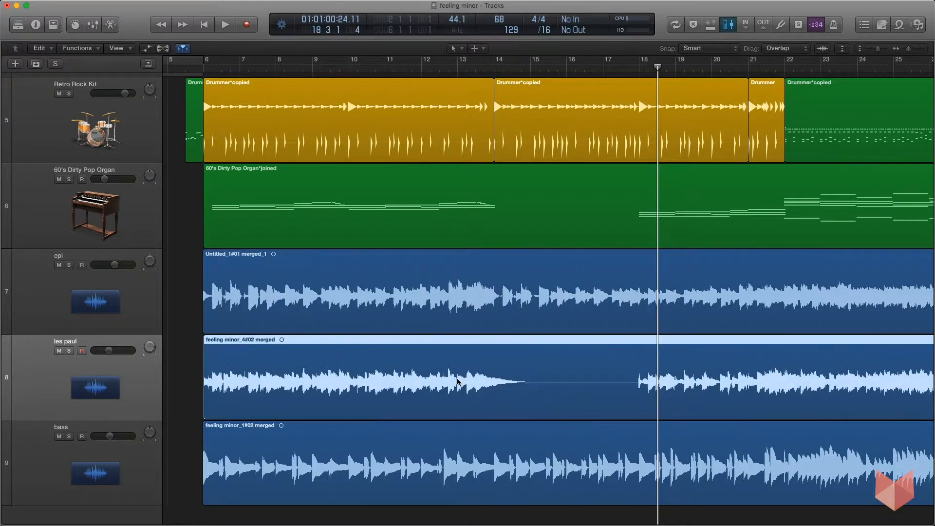
click(185, 378)
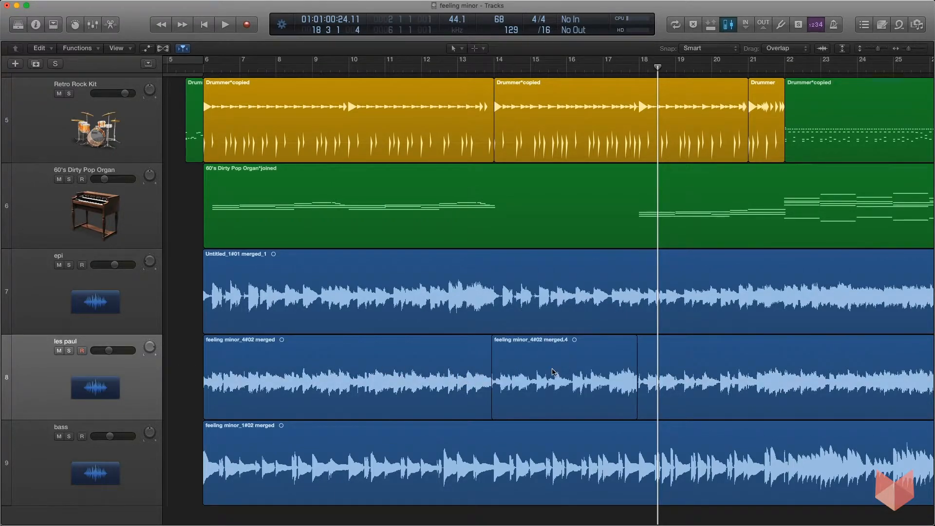
- Show the toolbar above the tracks area and leave the les paul regions deselected
click(675, 70)
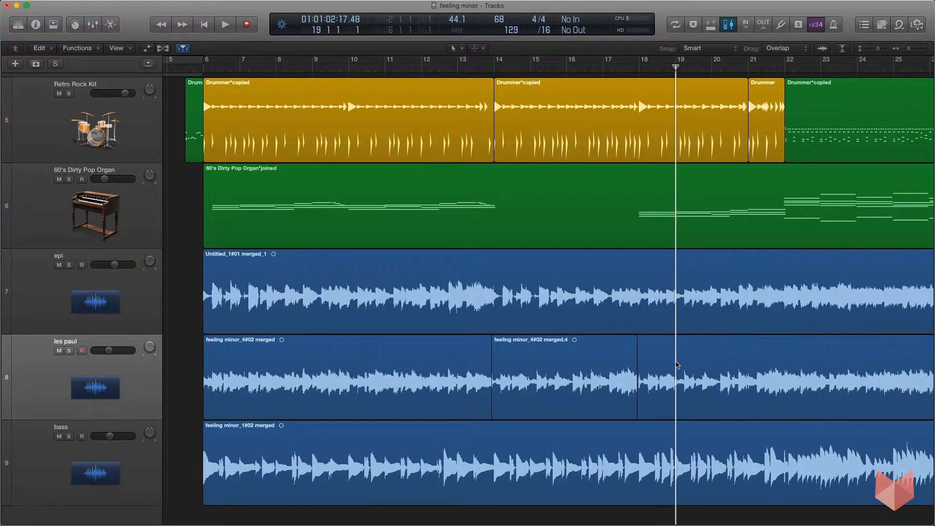
click(676, 365)
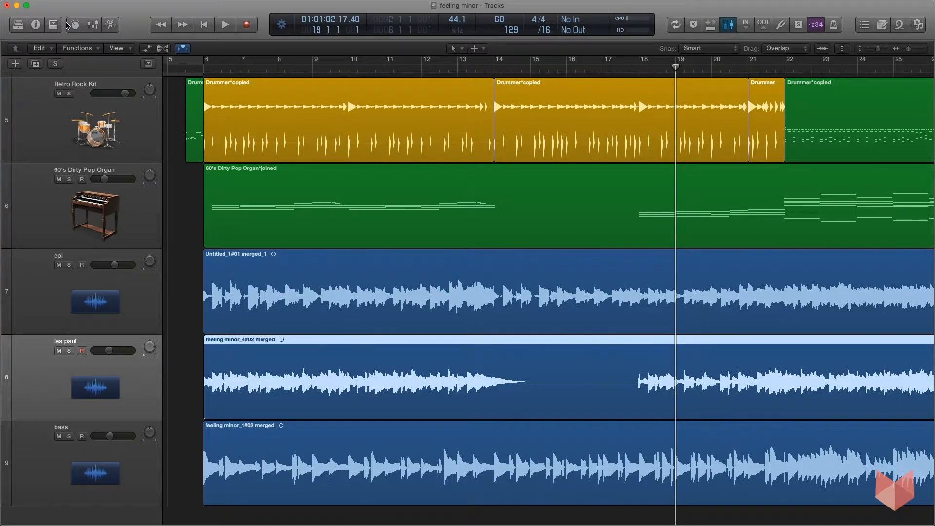
click(54, 24)
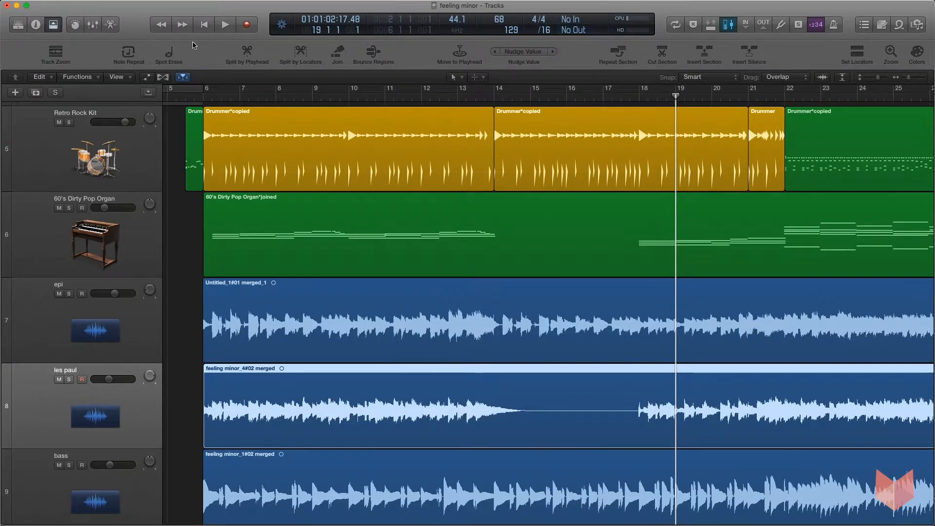
click(192, 318)
click(703, 392)
click(184, 411)
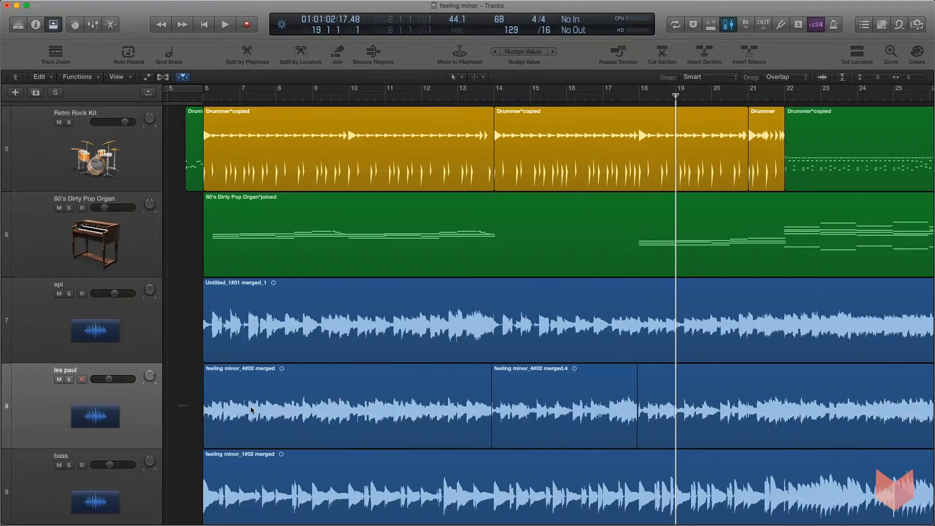
- Split the original les paul region at playhead position 18 4 1 1
mouse_move(680, 98)
mouse_down()
mouse_move(651, 98)
mouse_move(666, 98)
mouse_up()
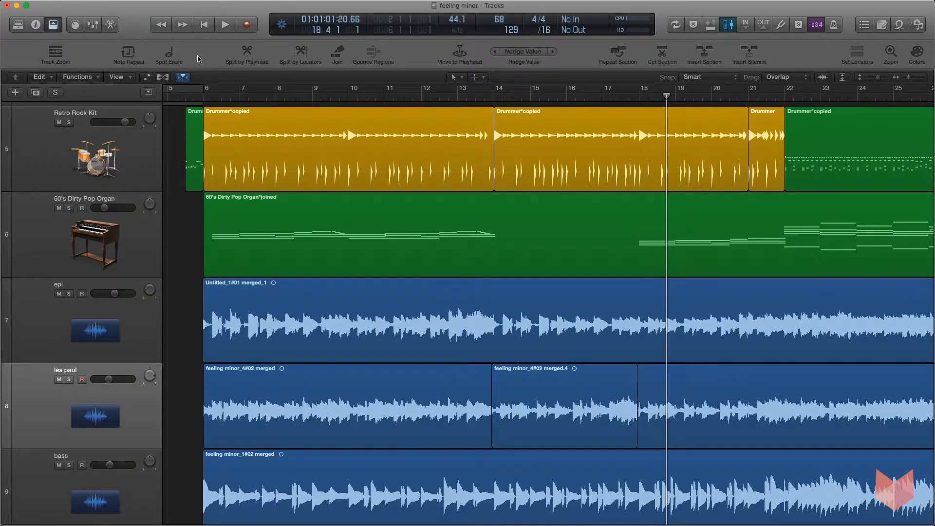
click(749, 426)
click(246, 54)
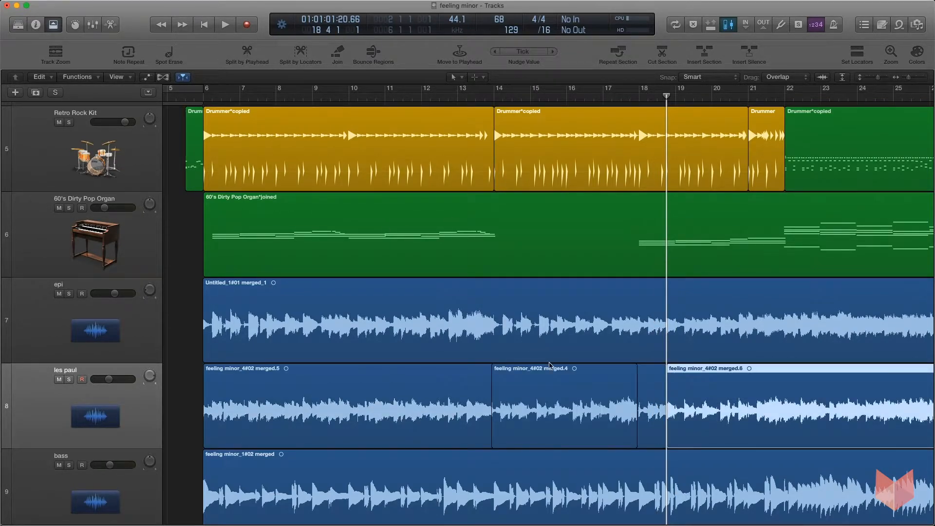
- Extend the first les paul region's end past bar 14 and the last region's start before bar 18, overlapping the copied section
drag(659, 443, 491, 433)
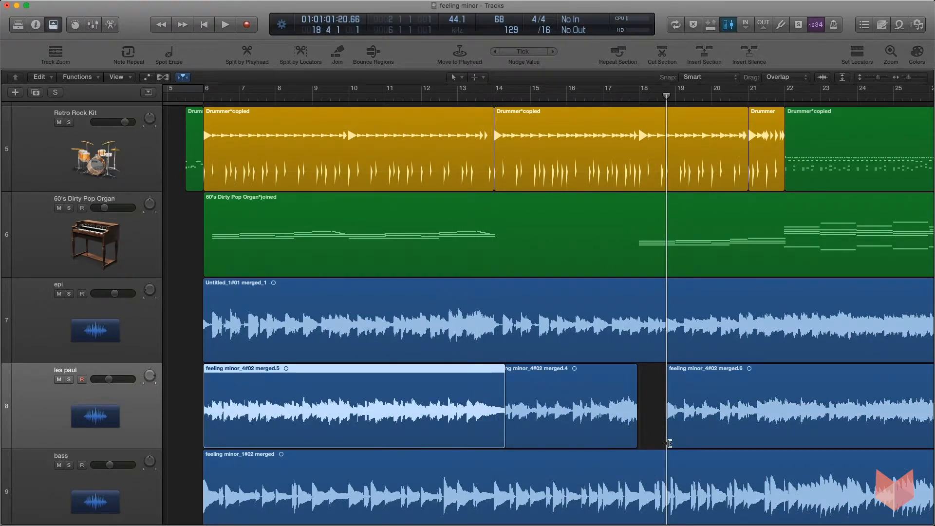
click(668, 443)
drag(668, 443, 631, 443)
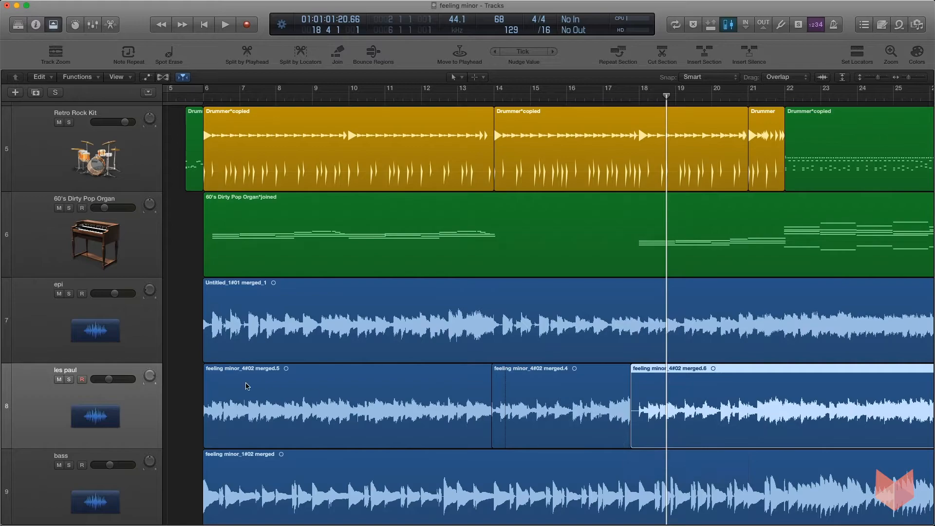
- Select the first les paul region and the copied section, and set their fade-out type to EqP (Equal Power Crossfade) in the region inspector
drag(179, 385, 553, 418)
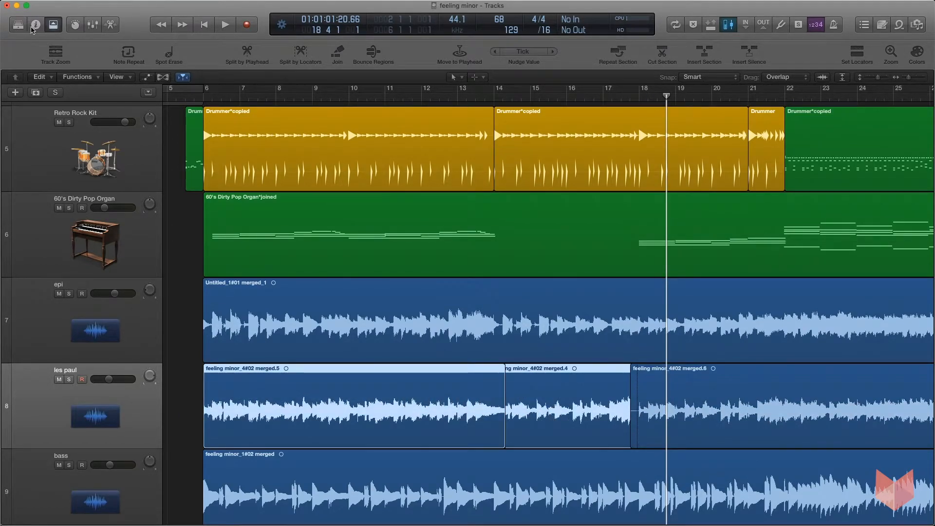
click(36, 25)
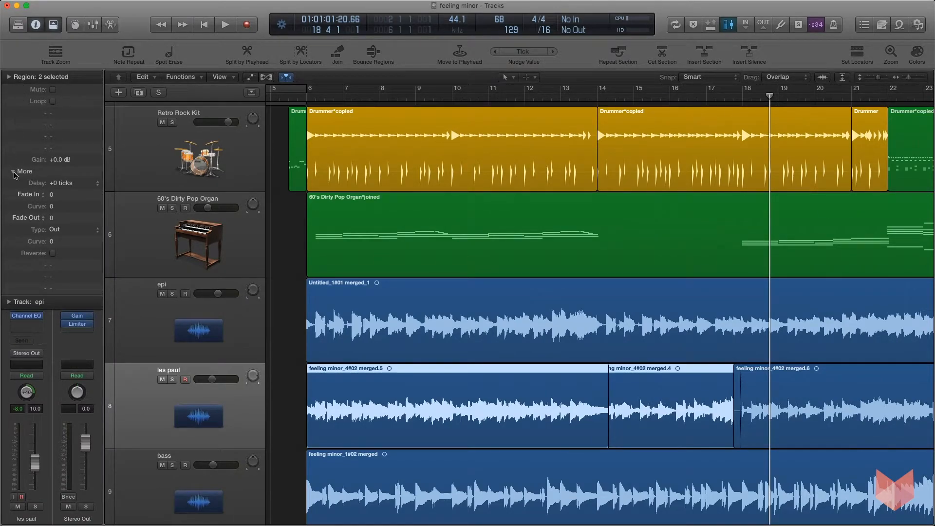
click(13, 173)
click(13, 172)
click(55, 231)
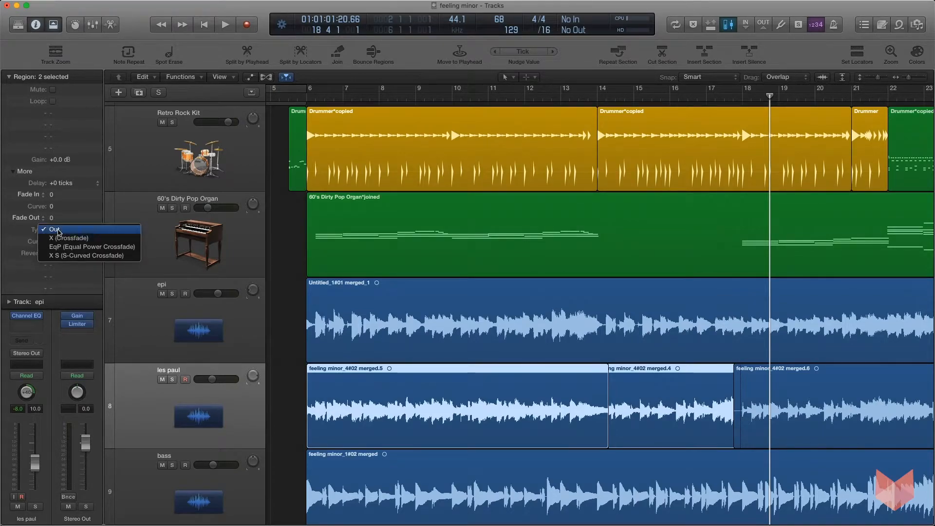
click(55, 231)
click(56, 232)
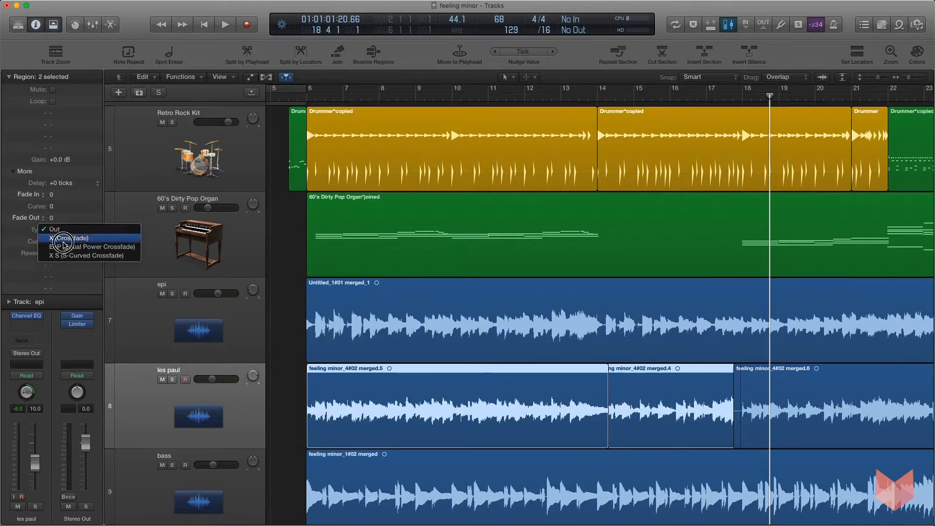
click(58, 247)
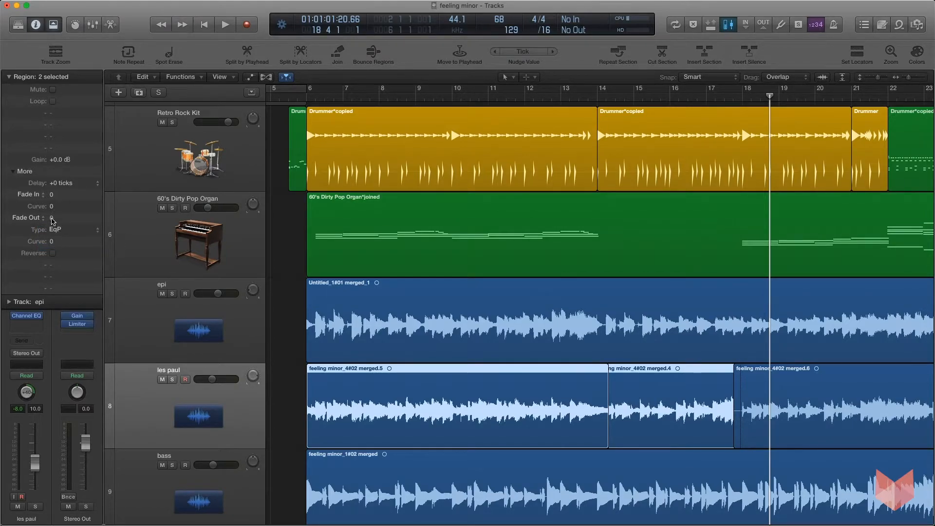
- Set the fade-out of the two selected les paul regions to 4 and deselect them
click(52, 208)
drag(51, 209, 51, 210)
click(292, 382)
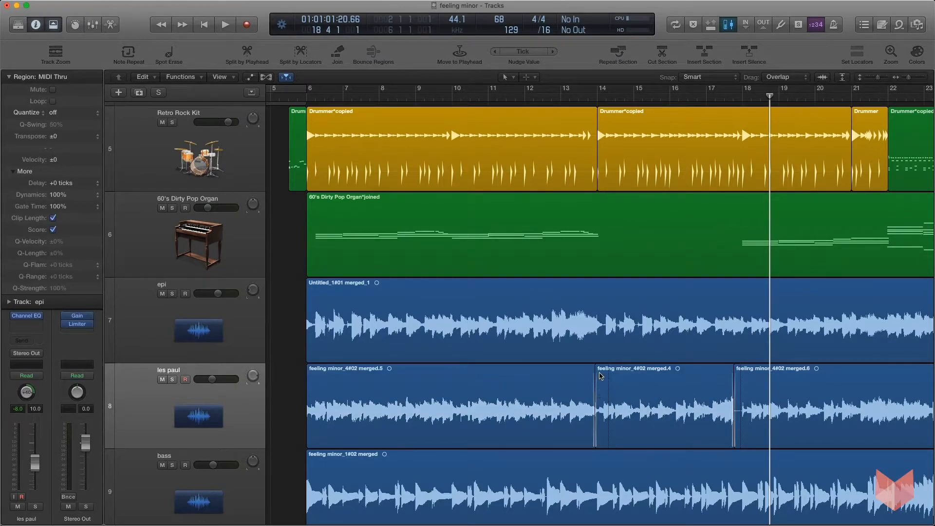
- Examine the les paul crossfade just before bar 14 at close range
click(598, 97)
key(super+Right)
key(super+Right)
key(super+Right)
key(super+Right)
key(super+Right)
key(super+Right)
key(super+Right)
key(super+Right)
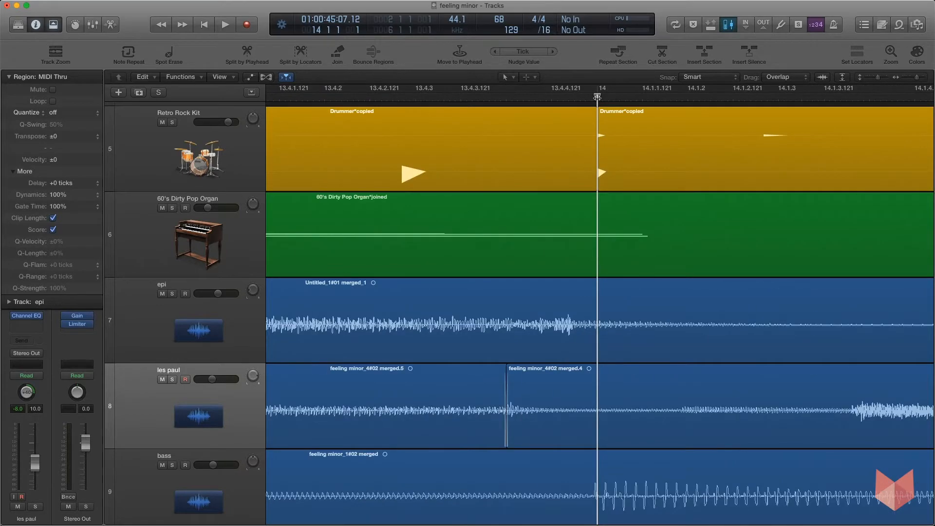
drag(474, 343, 575, 449)
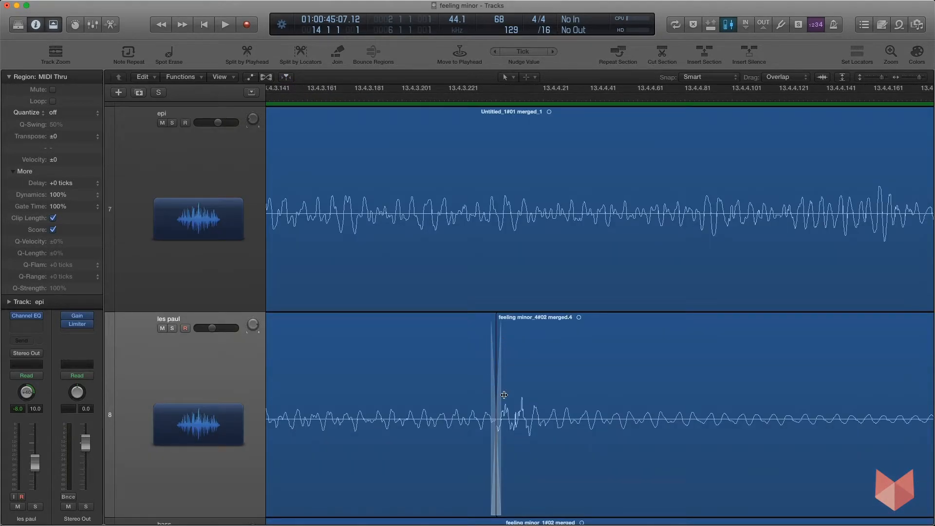
key(super+Left)
key(super+Left)
key(super+Left)
key(super+Left)
key(super+Left)
key(super+Left)
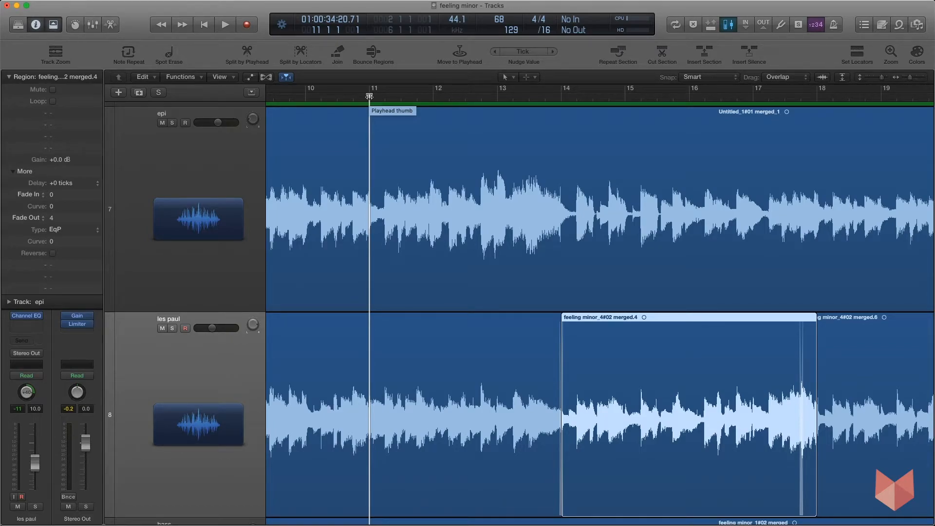
- Audition the les paul crossfade with all tracks, from just before bar 13 to past bar 14
drag(369, 96, 489, 97)
key(space)
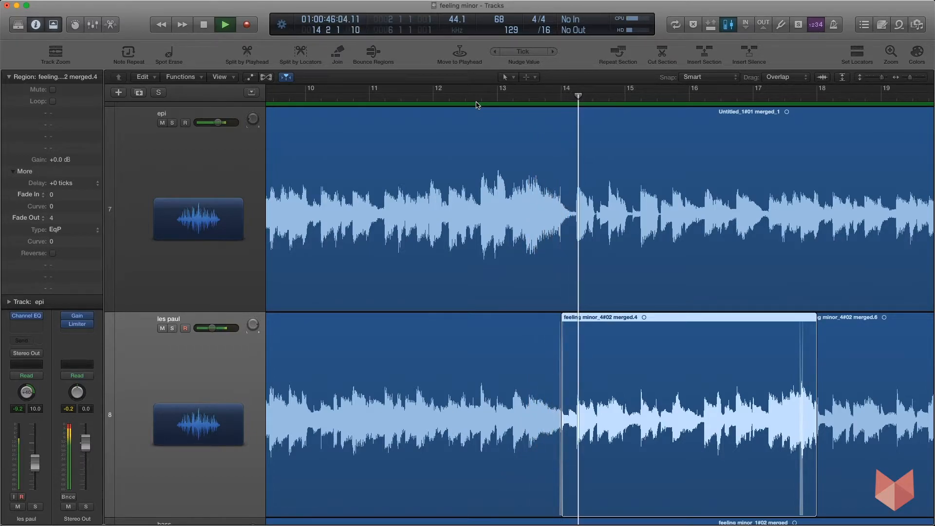
key(space)
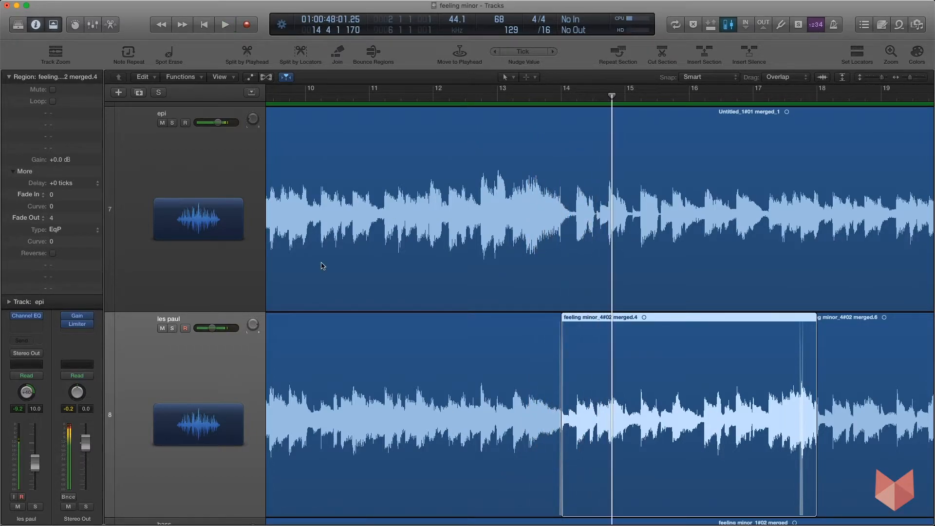
- Solo the les paul track, audition the crossfade with a cycle range spanning bar 14, and turn solo off
click(172, 328)
drag(520, 97, 598, 91)
key(space)
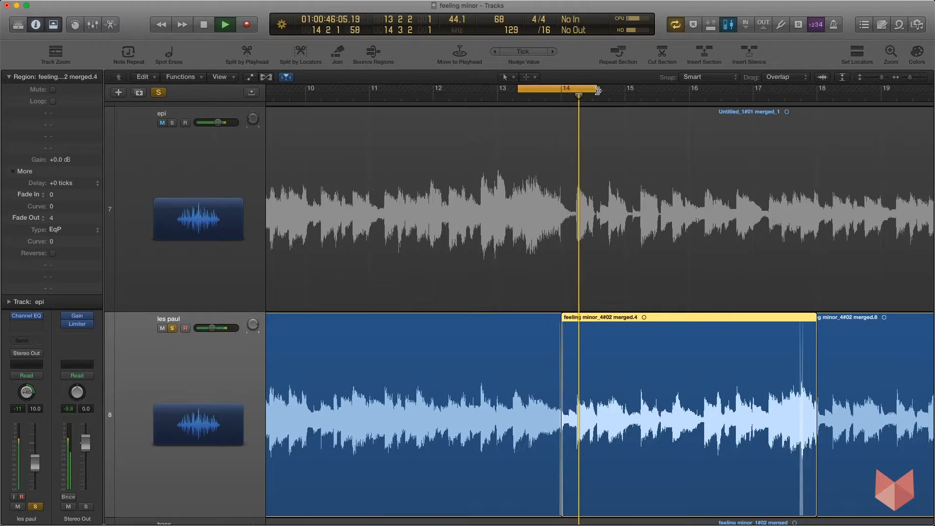
key(space)
click(173, 328)
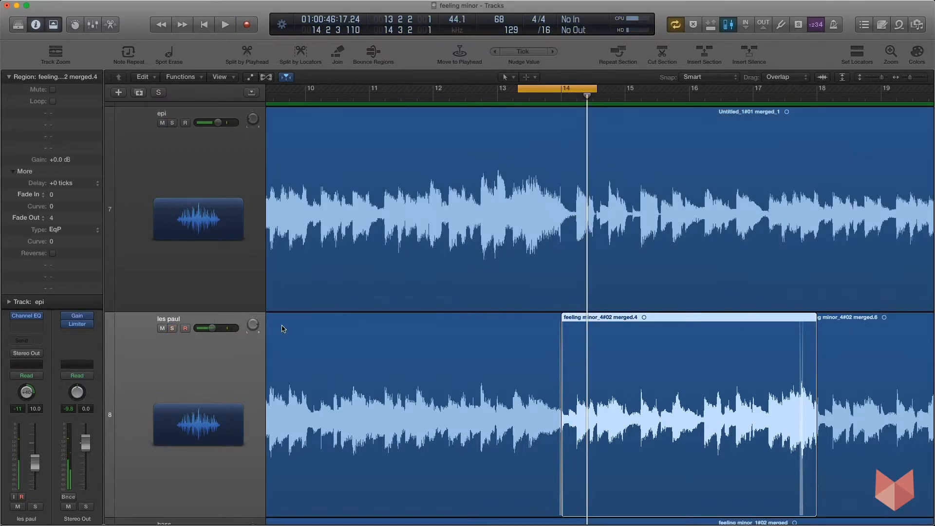
- Show the whole arrangement and turn off cycle mode
click(283, 326)
key(z)
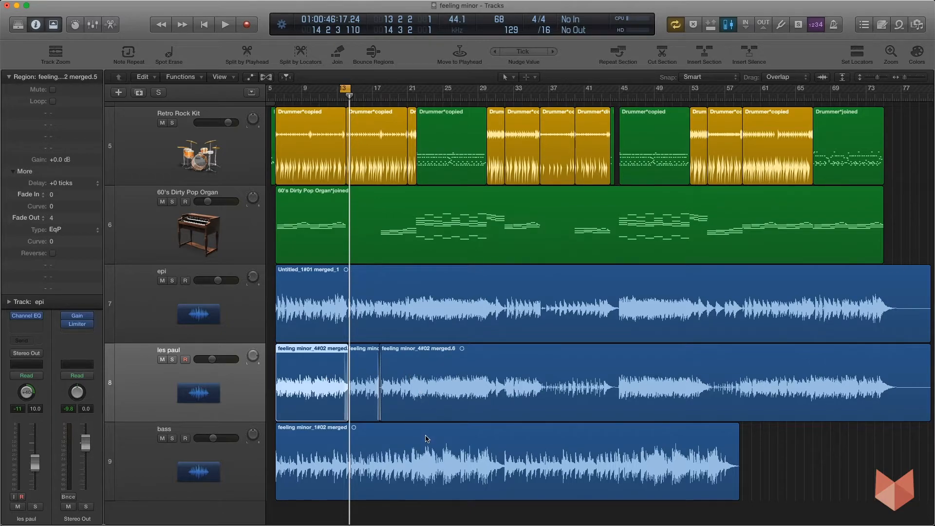
key(c)
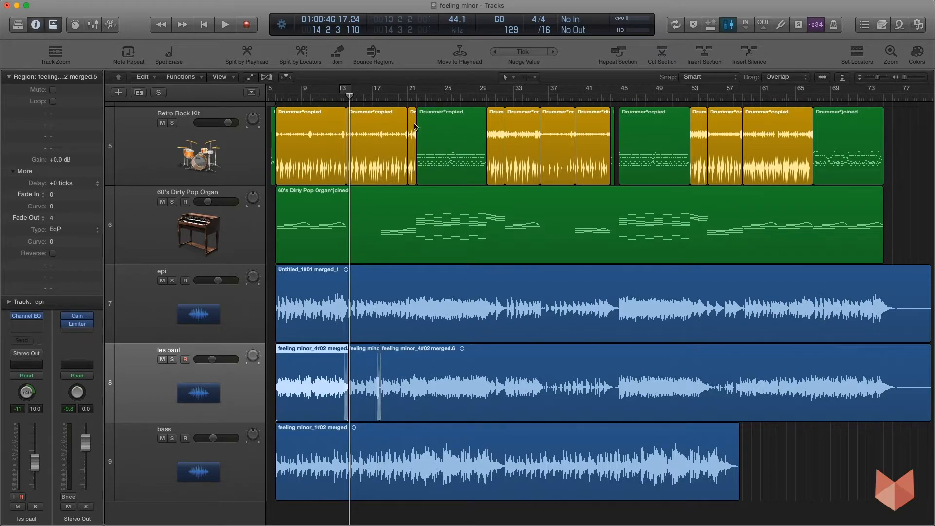
- Audition the arrangement from about bar 28 to just past bar 32
drag(466, 100, 478, 97)
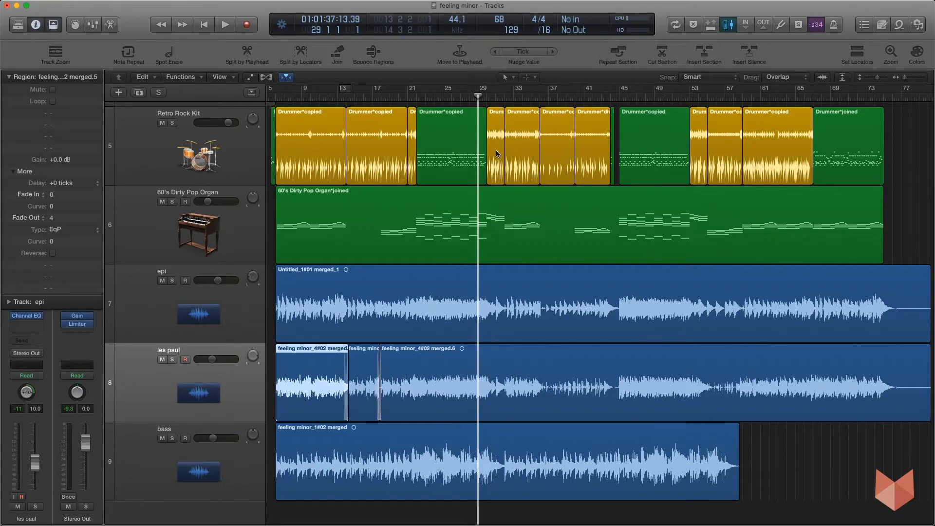
click(490, 97)
key(z)
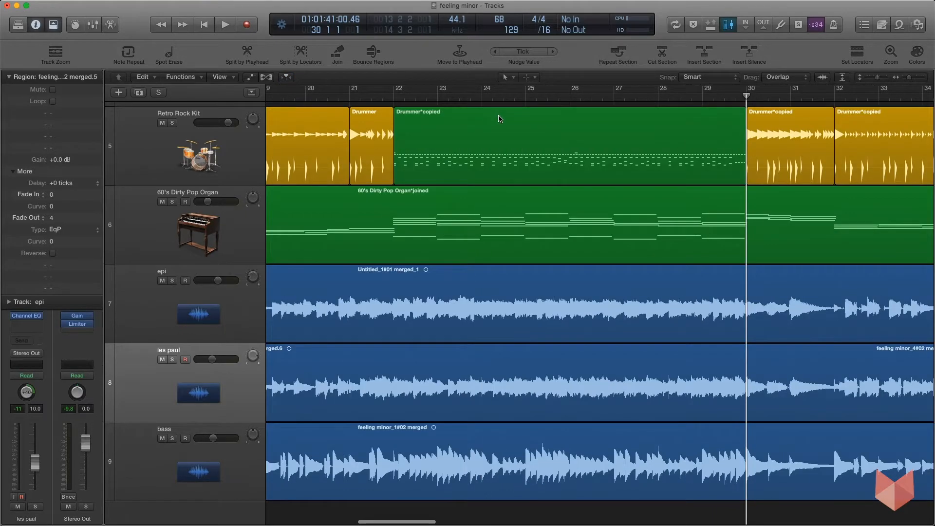
scroll(500, 119, right, 5)
scroll(500, 119, right, 1)
click(522, 96)
key(space)
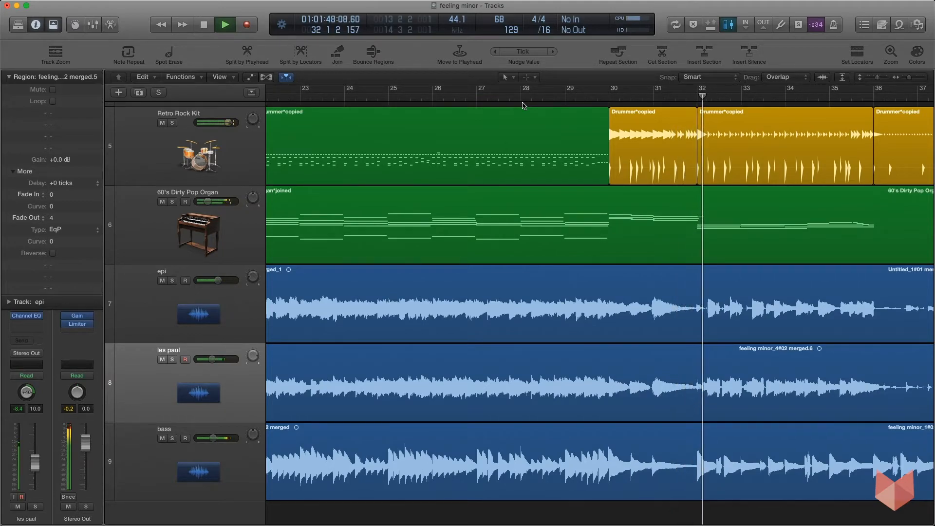
key(space)
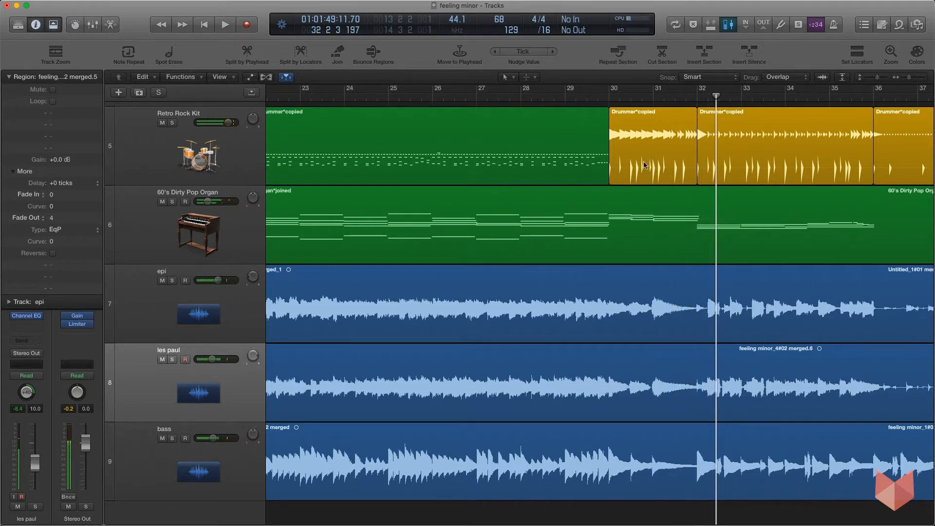
- Split all regions on every track at playhead position 30 1 1 1
click(613, 99)
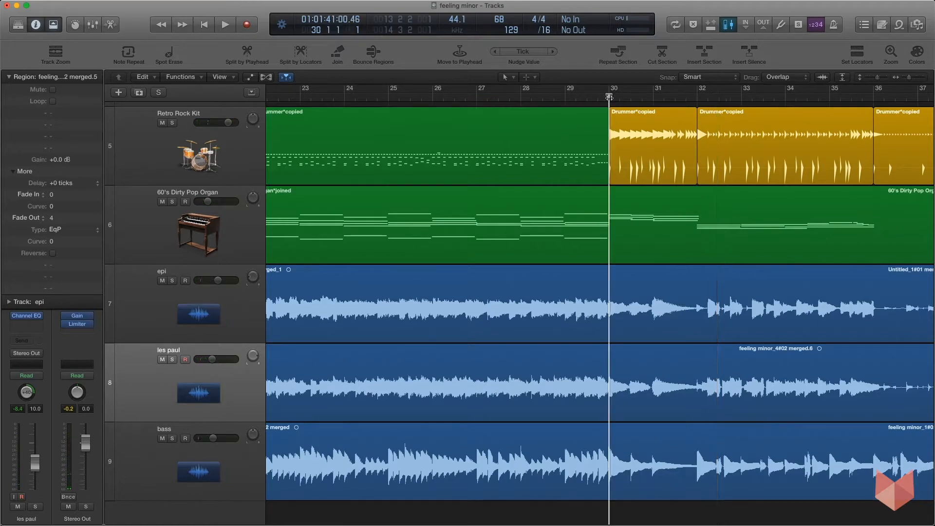
key(super+a)
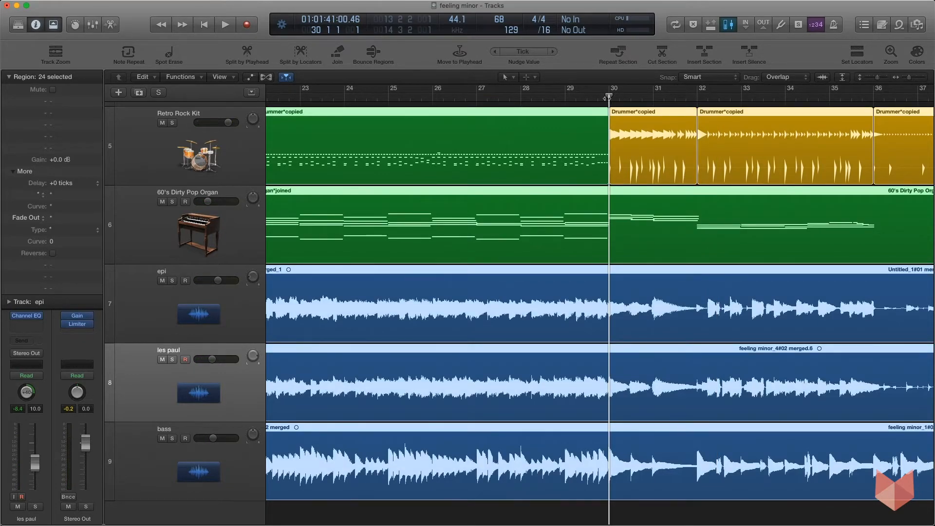
click(246, 52)
click(402, 160)
click(543, 189)
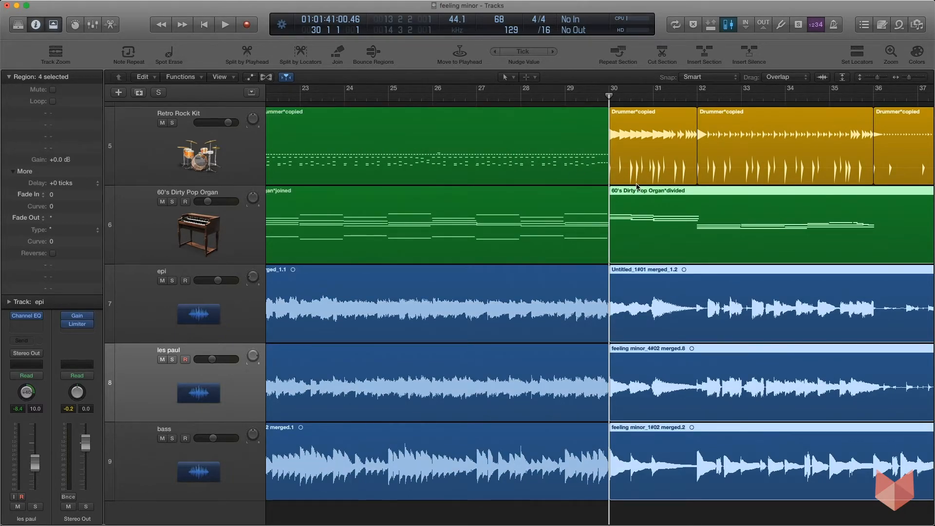
- Select every region from bar 30 onward and move them all two bars later so they start at bar 32
key(super+Left)
key(super+Left)
key(super+Left)
key(super+Left)
key(super+Left)
key(super+Left)
key(super+Left)
key(super+Left)
drag(714, 483, 410, 139)
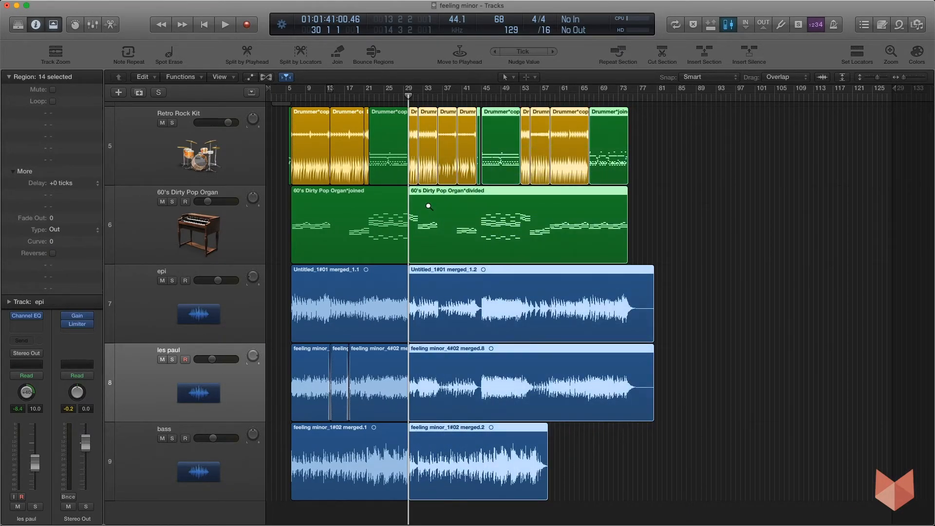
ctrl+alt+click(429, 207)
drag(425, 146, 517, 148)
click(493, 138)
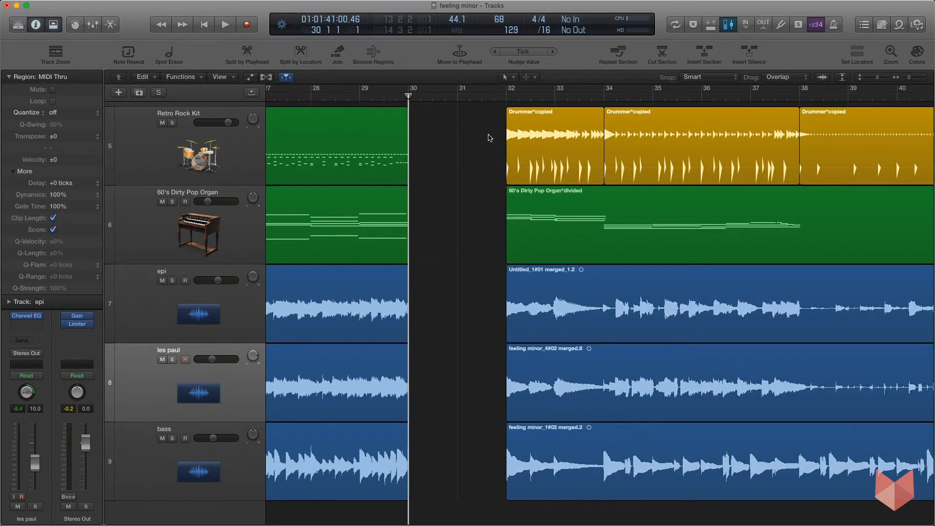
- Copy the marquee-selected section from bar 32 to bar 34 on all tracks into the gap at bar 30
drag(506, 104, 602, 437)
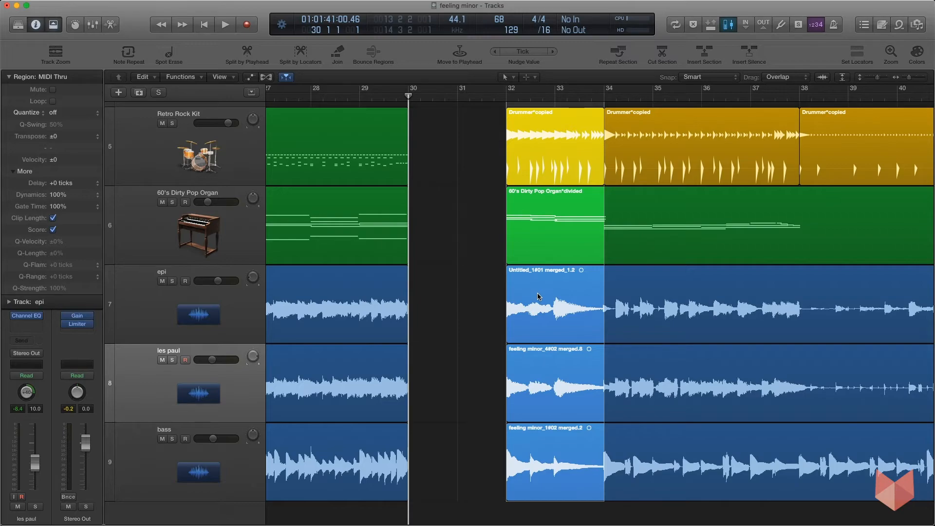
drag(550, 296, 453, 297)
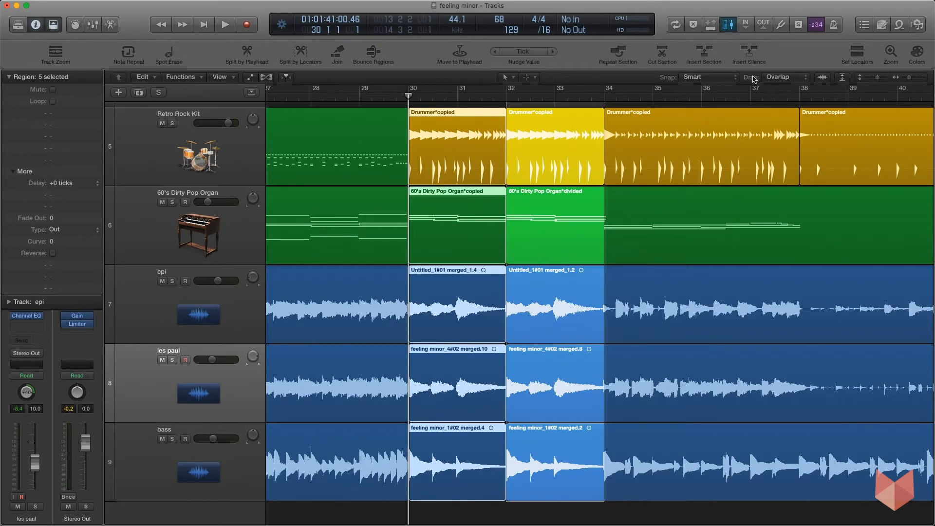
- Clear the selection and audition the repeated section from position 27 4 1 1 to past bar 34
click(299, 98)
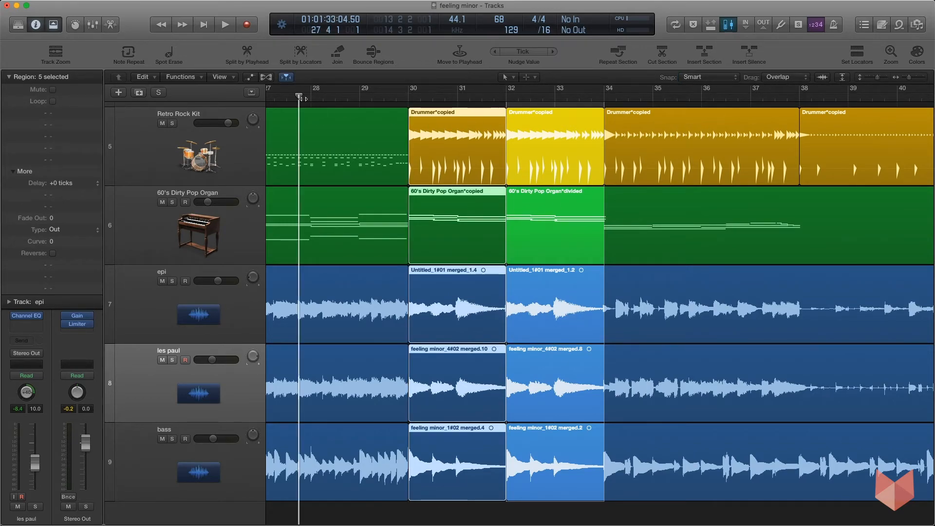
click(320, 108)
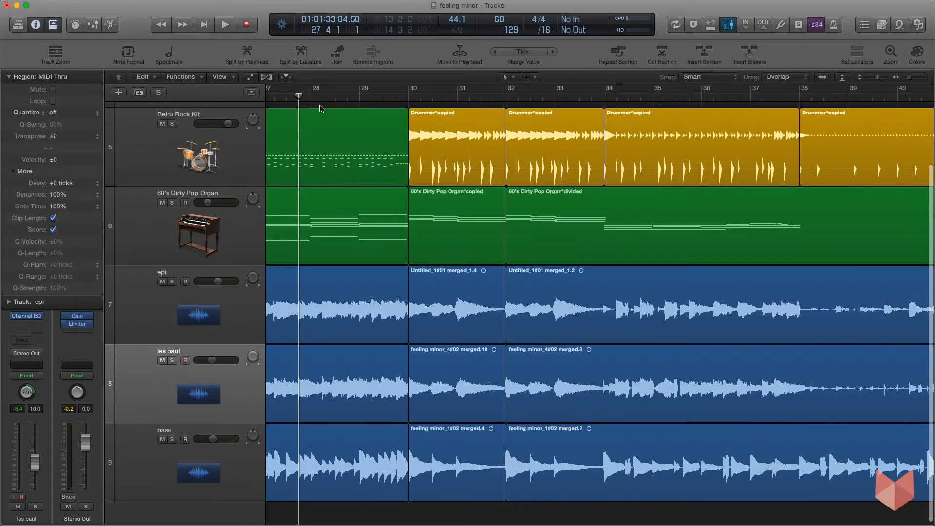
key(space)
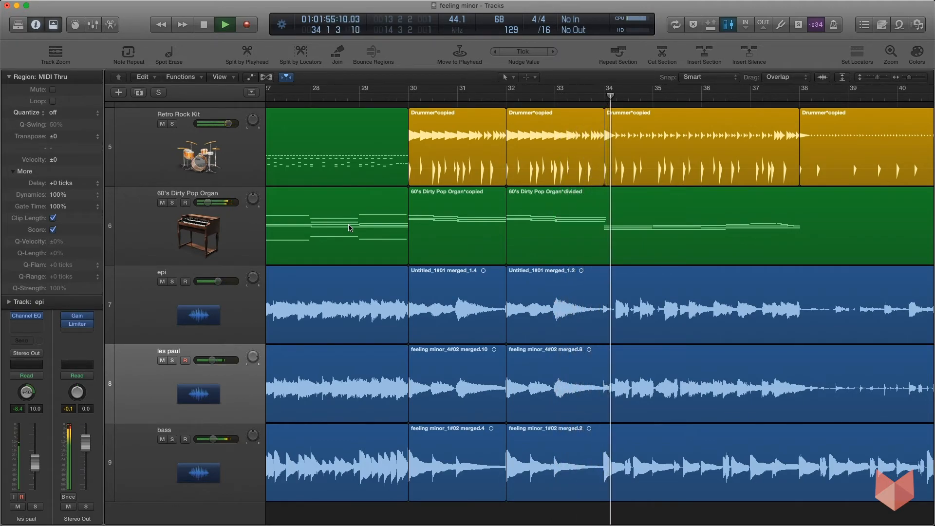
key(space)
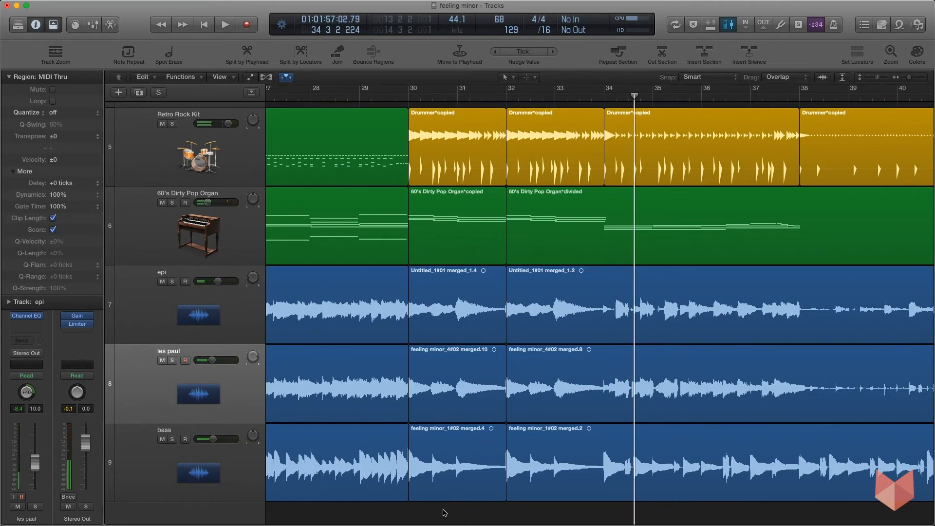
- Give the epi, les paul and bass regions before and after bar 30 an EqP fade-out of 5
drag(438, 509, 388, 317)
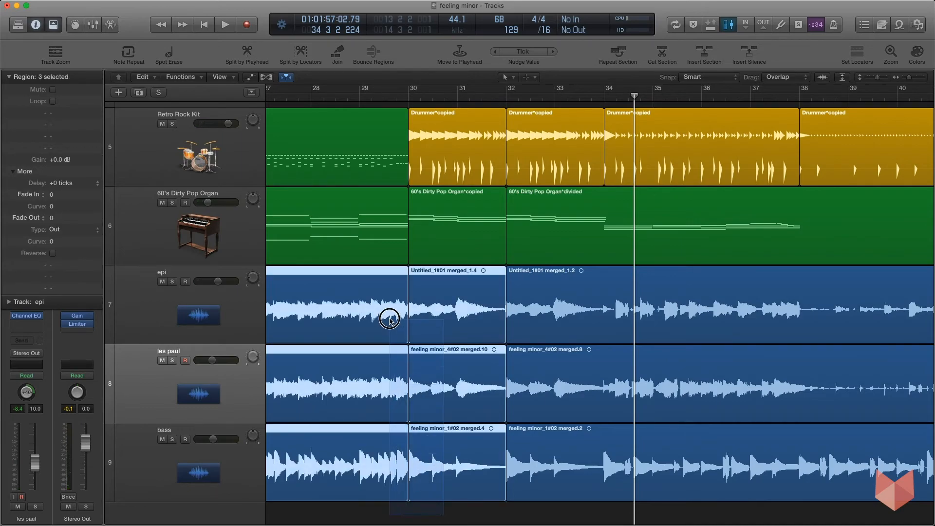
click(53, 229)
click(64, 251)
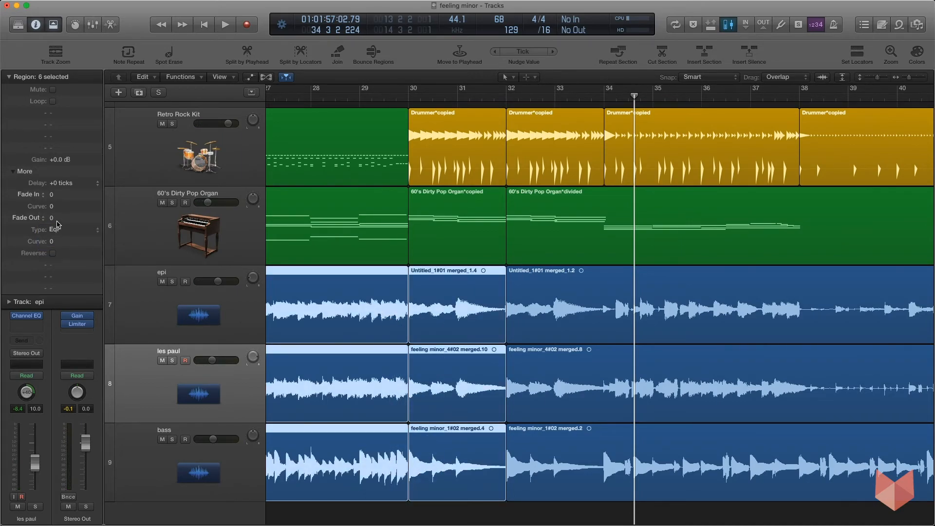
double_click(54, 219)
text(5)
key(Return)
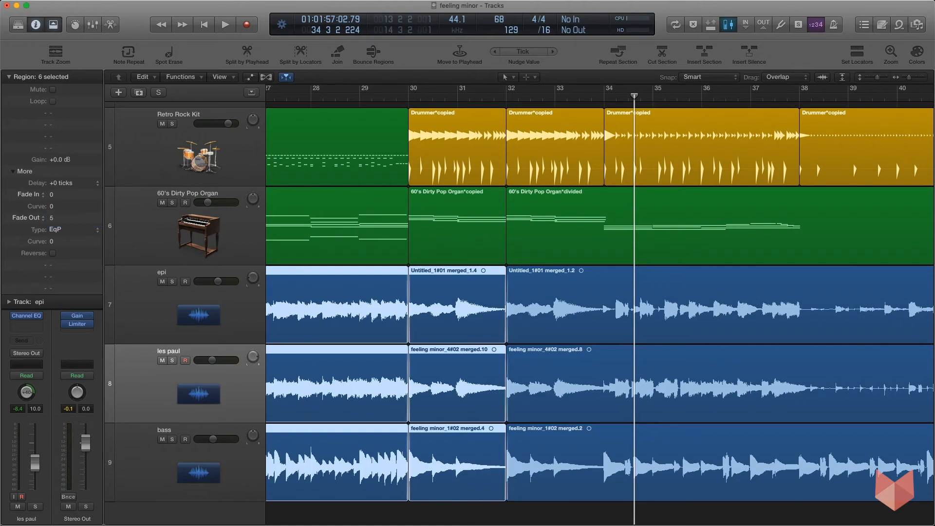
- Extend the ends of the selected audio regions slightly past bars 30 and 32 and check the overlap on the epi track
drag(407, 497, 410, 513)
click(411, 513)
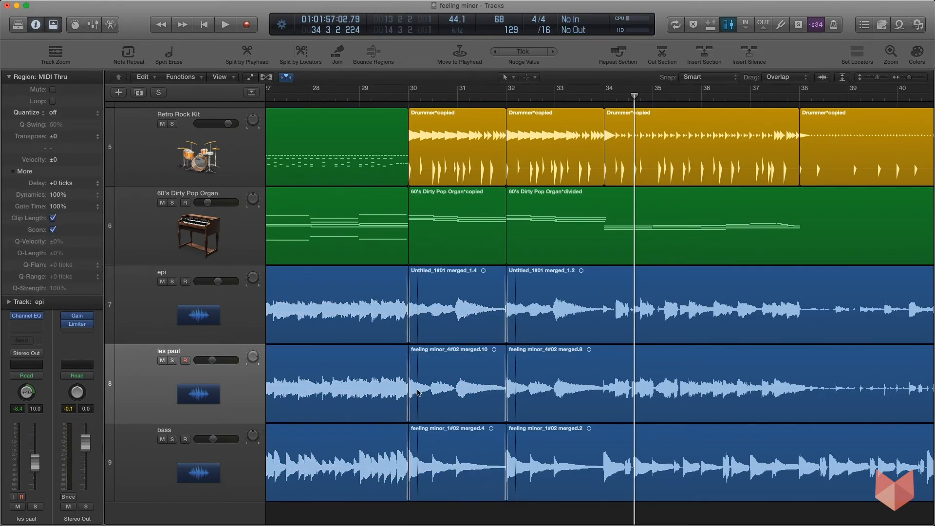
click(430, 268)
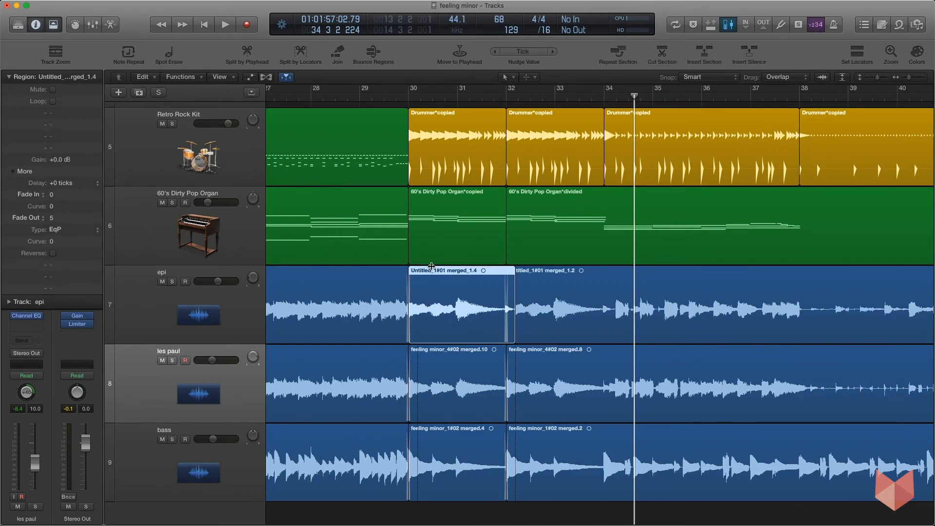
- Cut sections out of the epi and les paul regions after bar 41 and move them to new positions along their tracks
key(z)
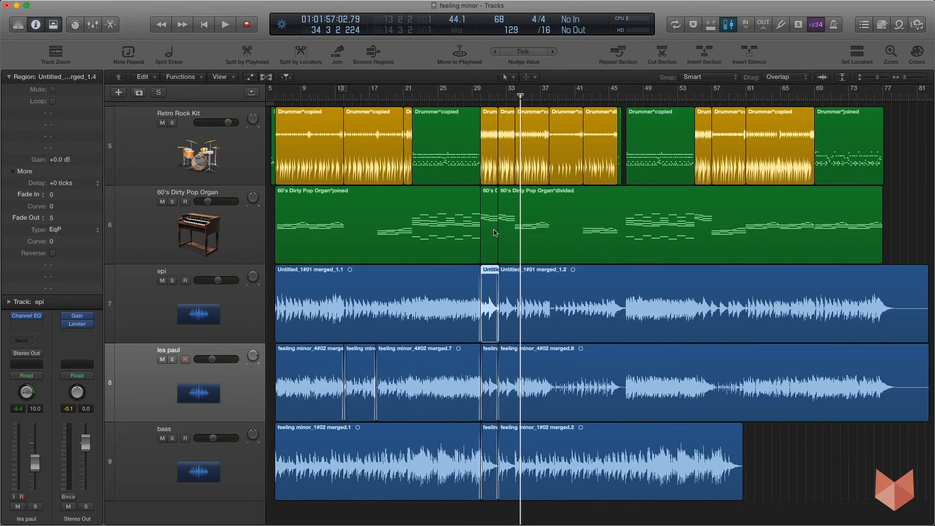
drag(597, 300, 721, 308)
drag(641, 307, 743, 308)
drag(763, 378, 622, 378)
drag(743, 309, 617, 310)
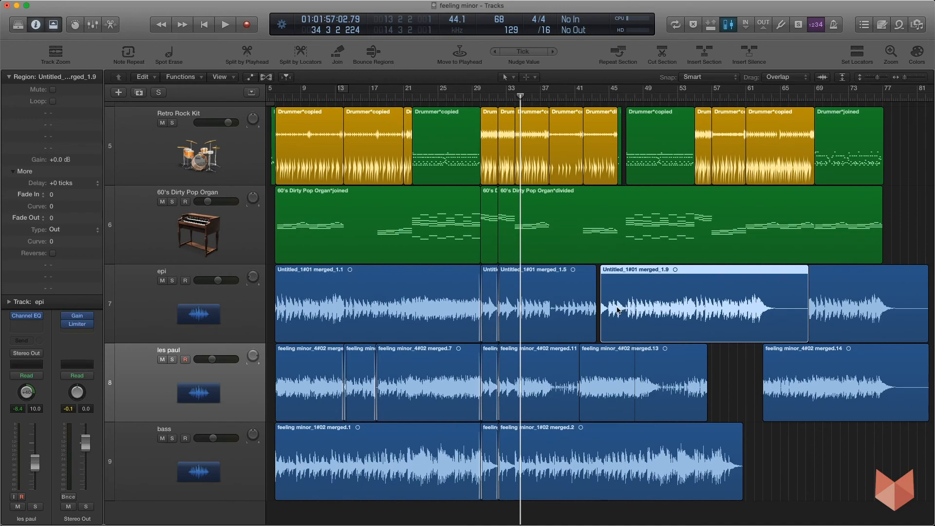